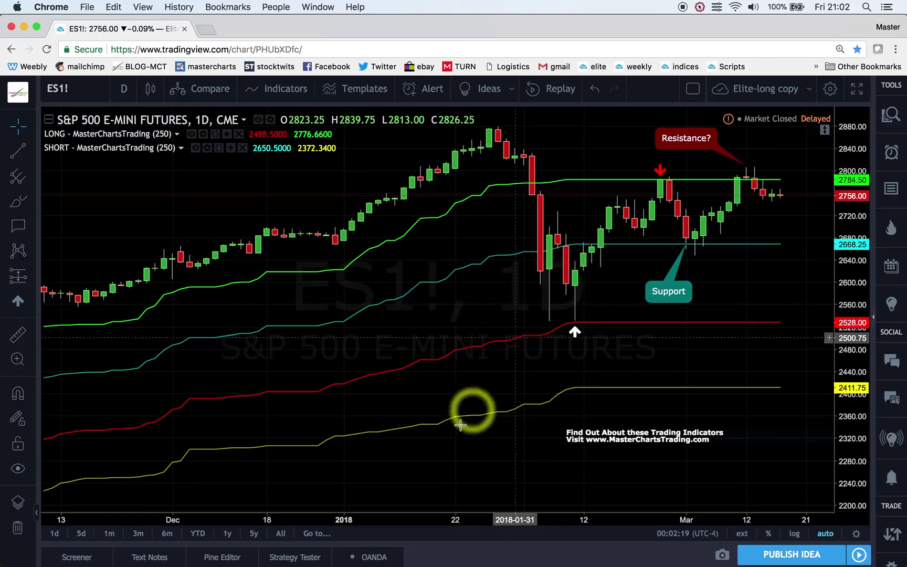
Zoom the ES1! daily chart in on the December–March candles around the February low, then ease back slightly
{"action": "mouse_move", "coordinate": [450, 466]}
{"action": "left_click", "coordinate": [482, 499]}
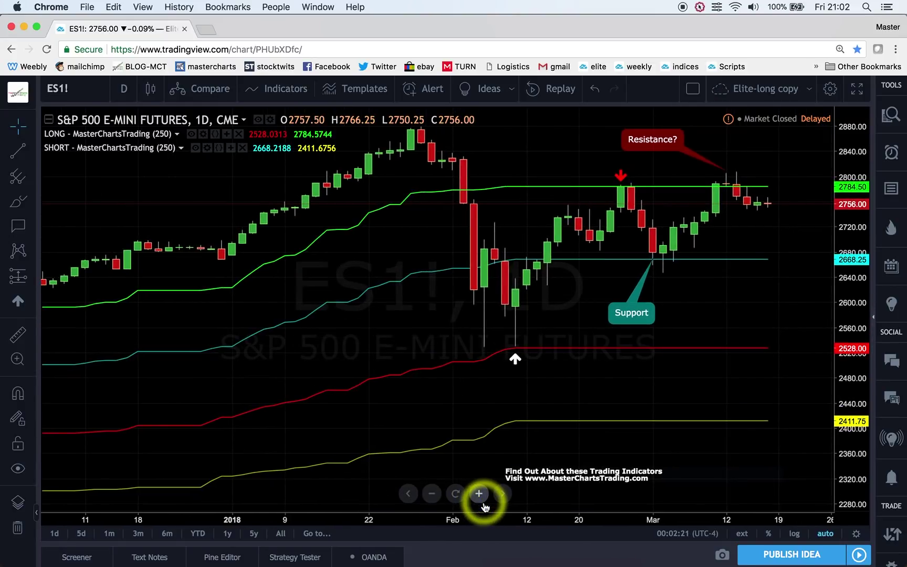
{"action": "left_click", "coordinate": [482, 499]}
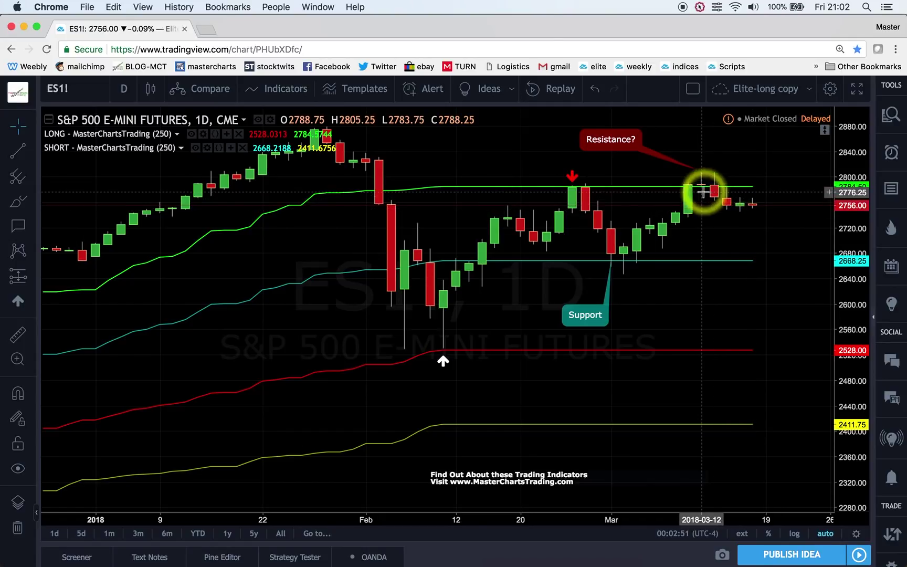
{"action": "scroll", "coordinate": [612, 296], "scroll_direction": "left", "scroll_amount": 5}
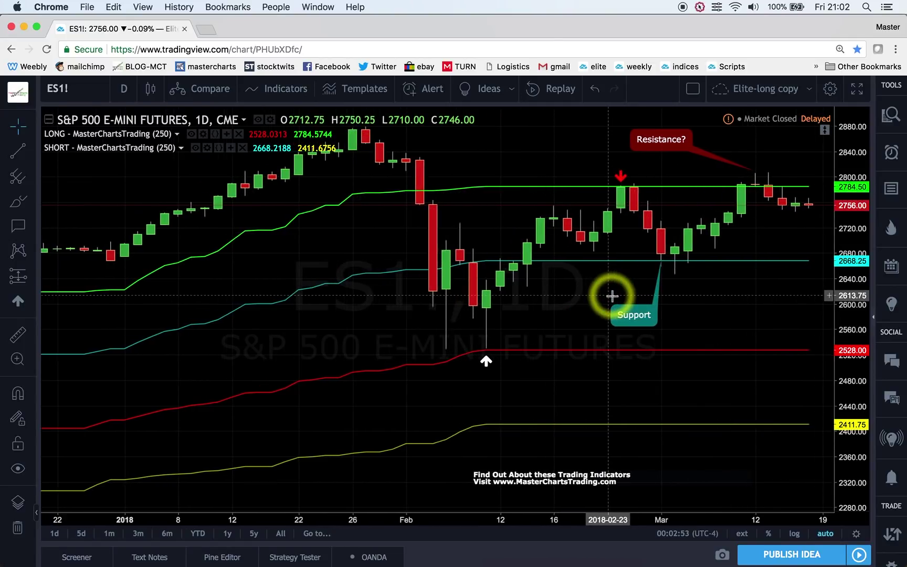
{"action": "left_click", "coordinate": [433, 495]}
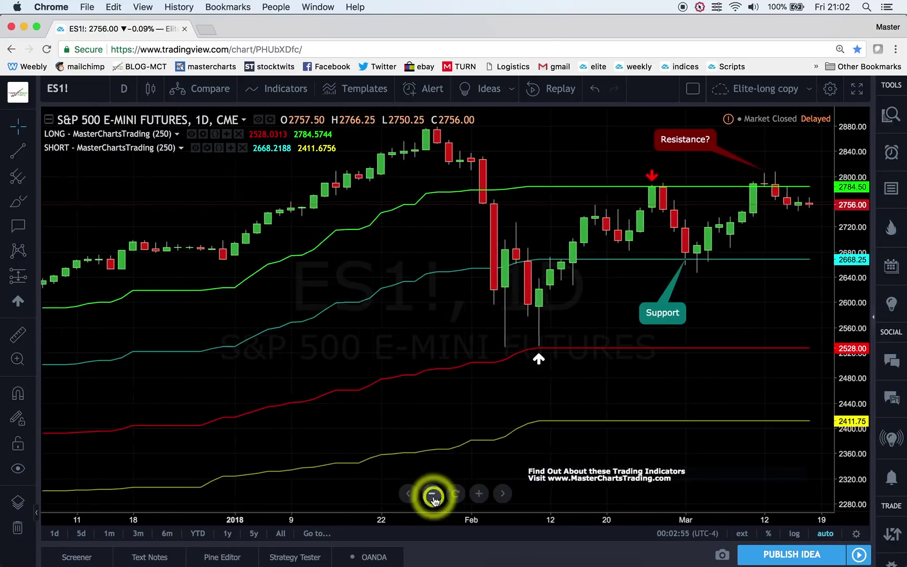
{"action": "scroll", "coordinate": [444, 436], "scroll_direction": "down", "scroll_amount": 2}
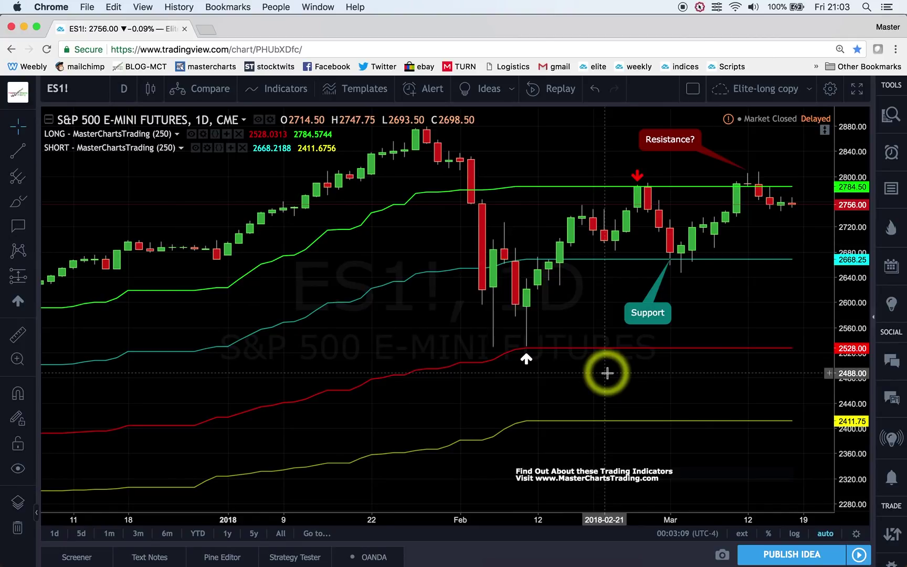
Load the QQQ symbol in place of ES1! on the daily chart
{"action": "type", "text": "QQQ"}
{"action": "key", "text": "Return"}
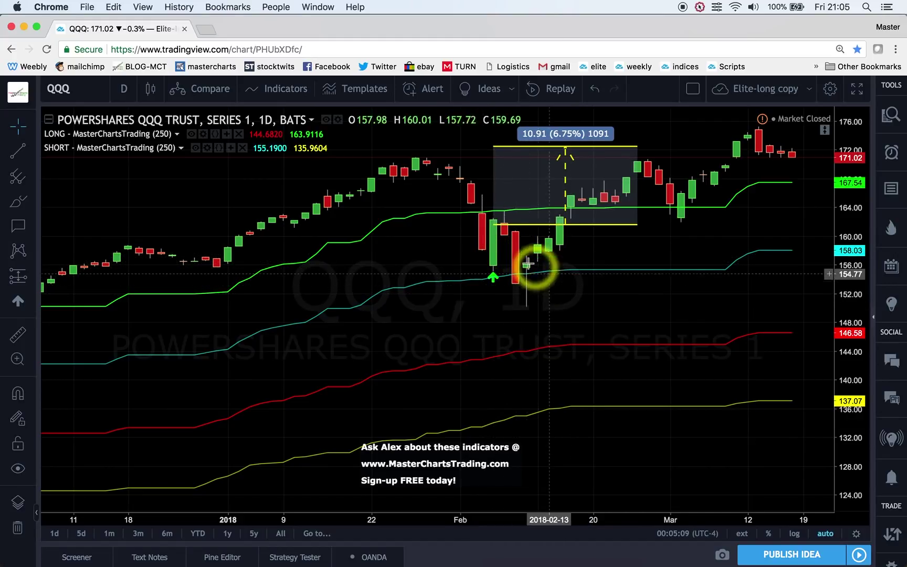
{"action": "left_click", "coordinate": [498, 277]}
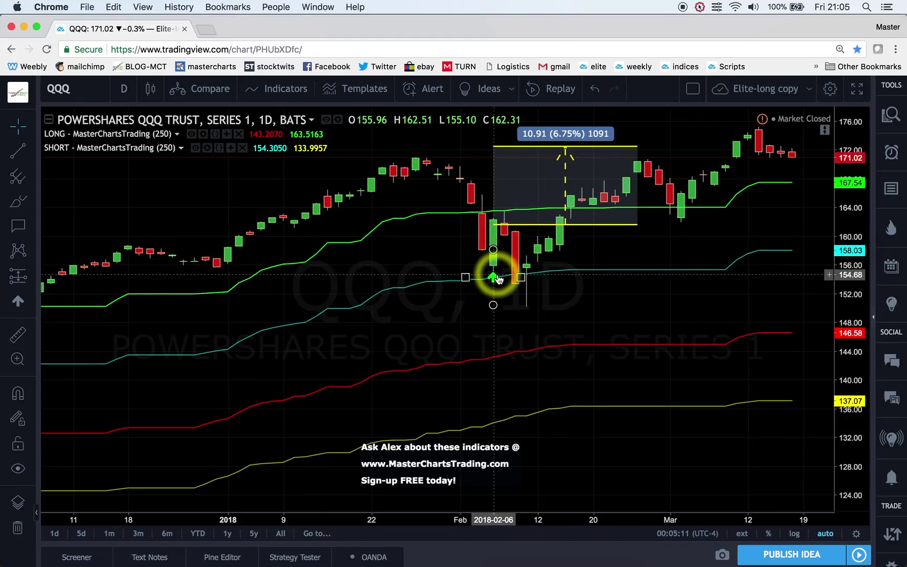
{"action": "left_click", "coordinate": [540, 277]}
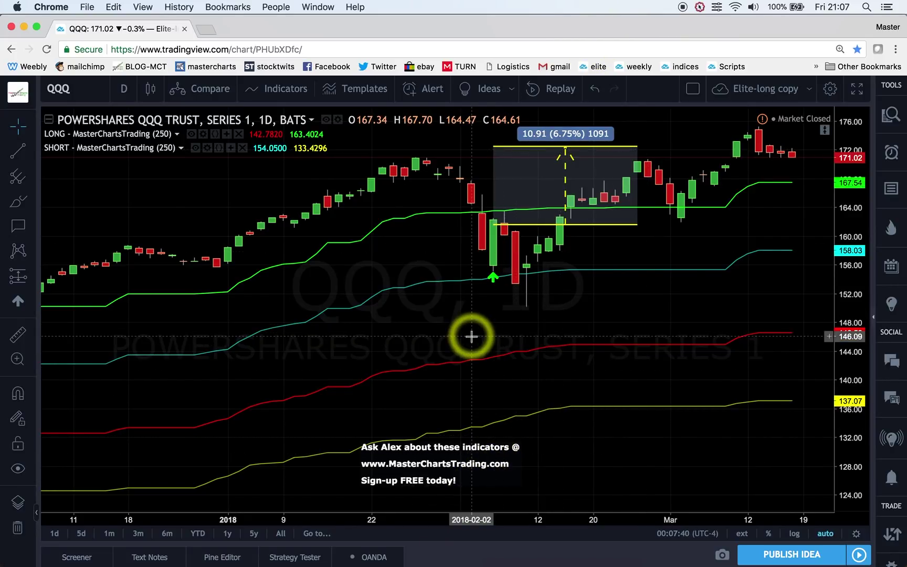
{"action": "key", "text": "ctrl+super+Escape"}
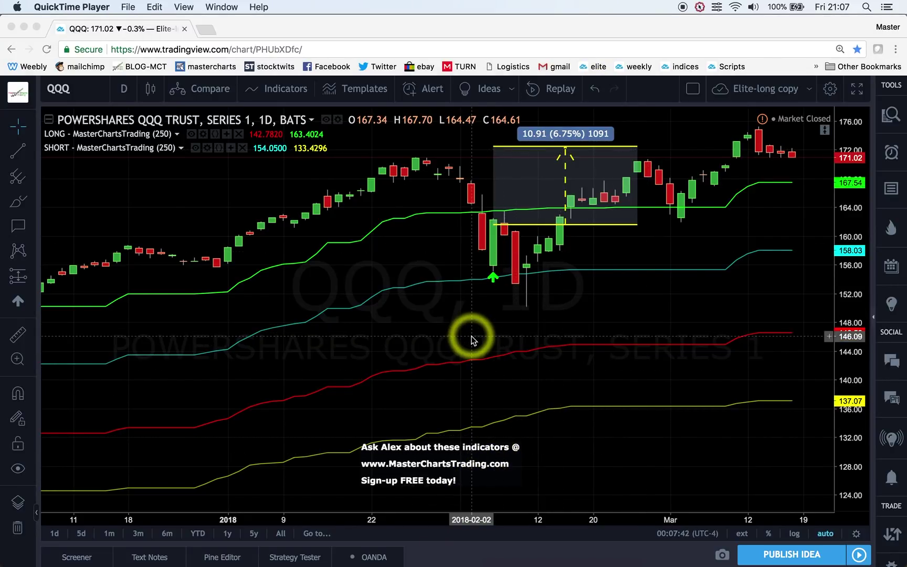
{"action": "mouse_move", "coordinate": [449, 559]}
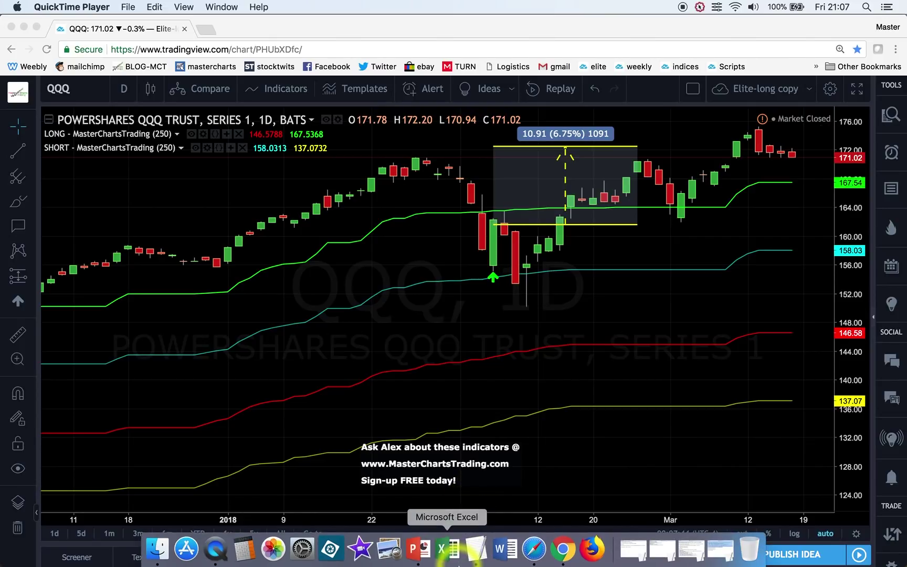
{"action": "left_click", "coordinate": [418, 555]}
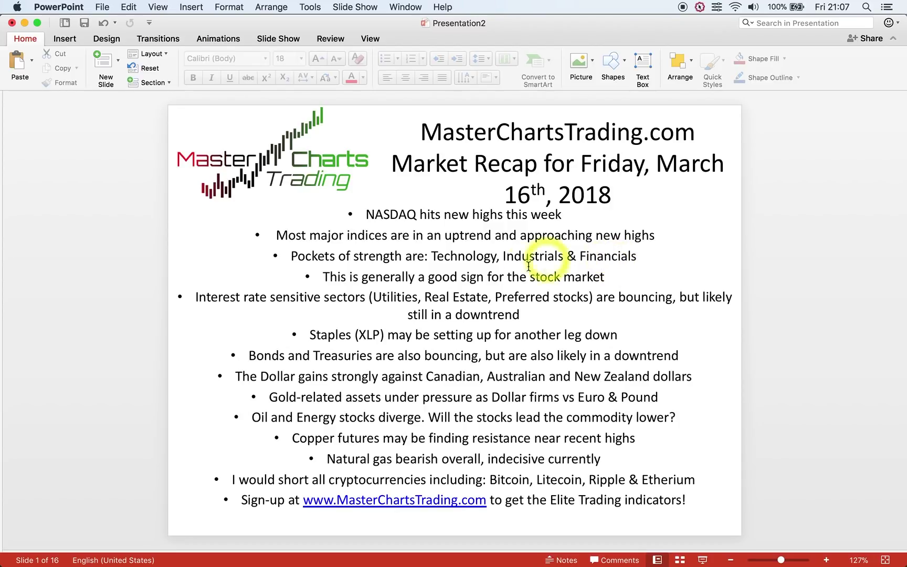
{"action": "key", "text": "super+Tab"}
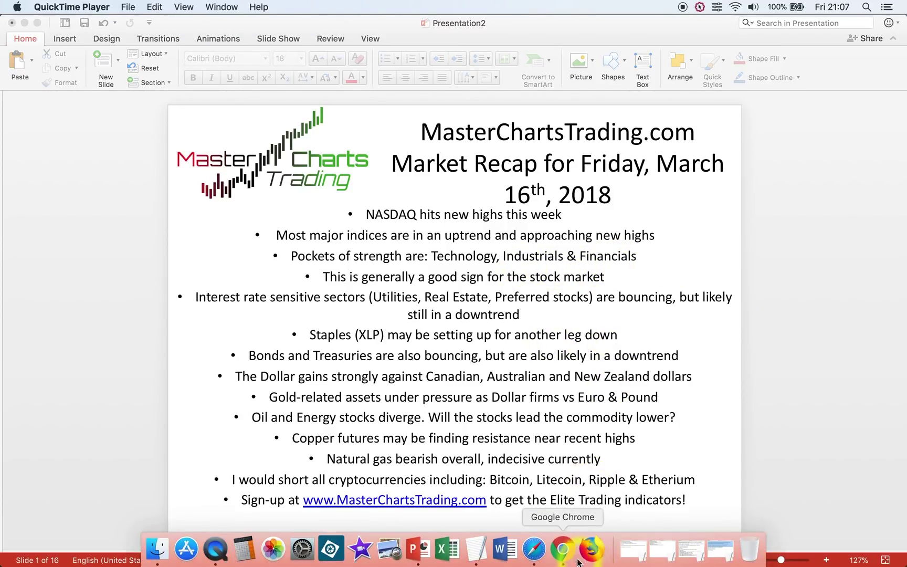
{"action": "left_click", "coordinate": [515, 546]}
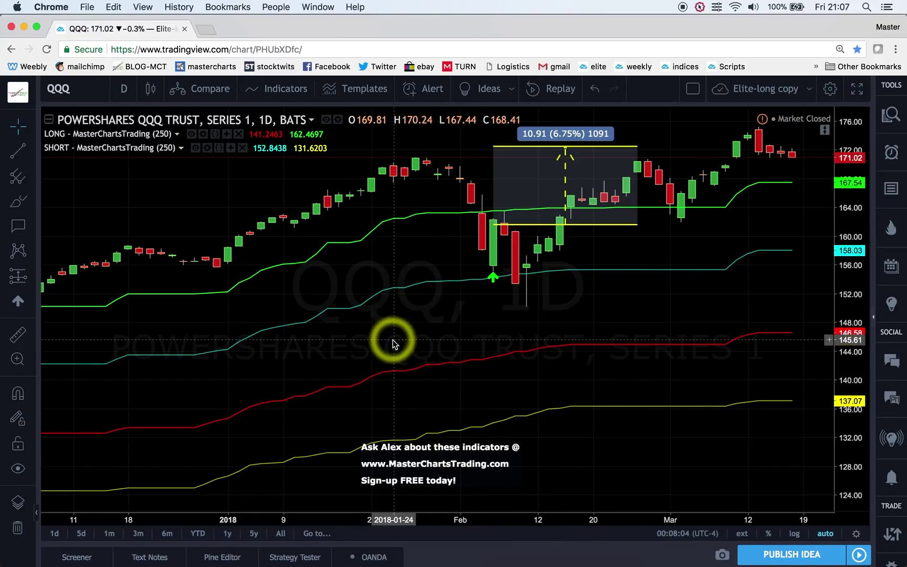
Load the XLK symbol to show its daily chart with the MasterChartsTrading bands
{"action": "type", "text": "XLK"}
{"action": "key", "text": "Return"}
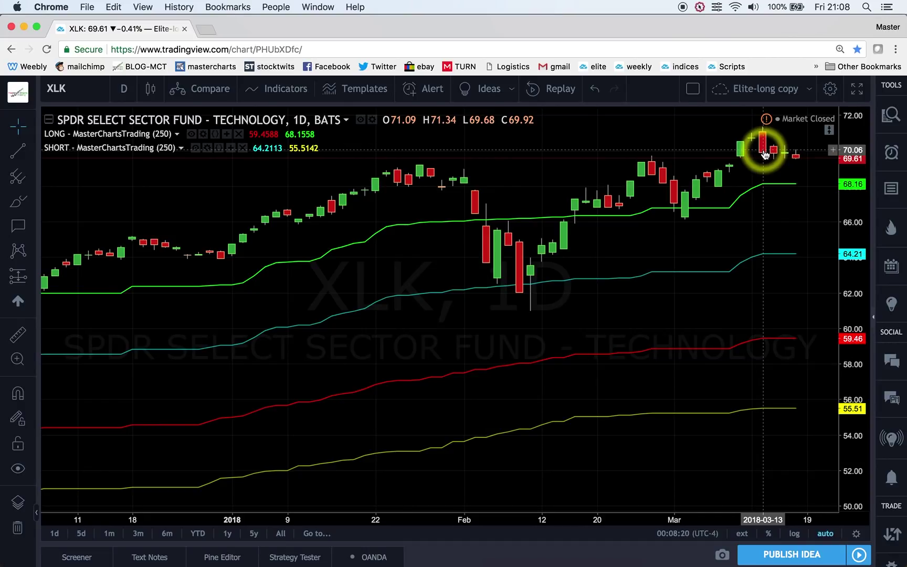
Bring PowerPoint's 'Market Recap for Friday, March 16th, 2018' slide to the front
{"action": "key", "text": "super+Tab"}
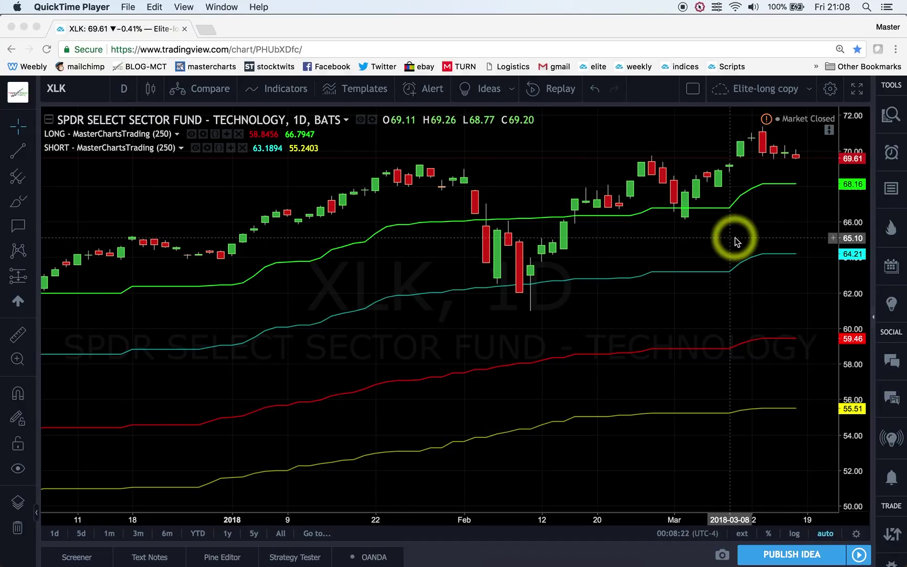
{"action": "key", "text": "super+Tab"}
{"action": "key", "text": "super+Tab"}
{"action": "key", "text": "super+Tab"}
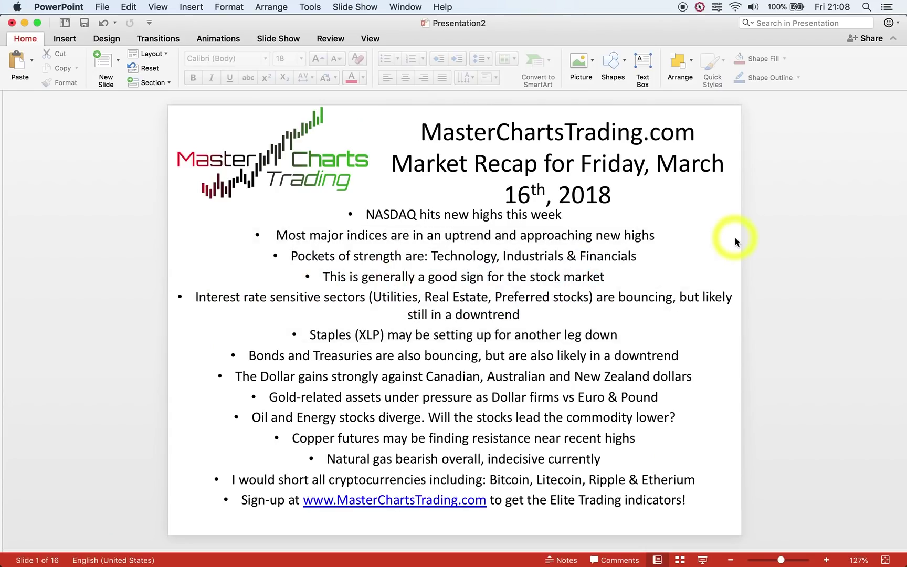
Back in Chrome, load and review the XLI chart, then return to the PowerPoint recap slide
{"action": "key", "text": "super+Tab"}
{"action": "type", "text": "XLI"}
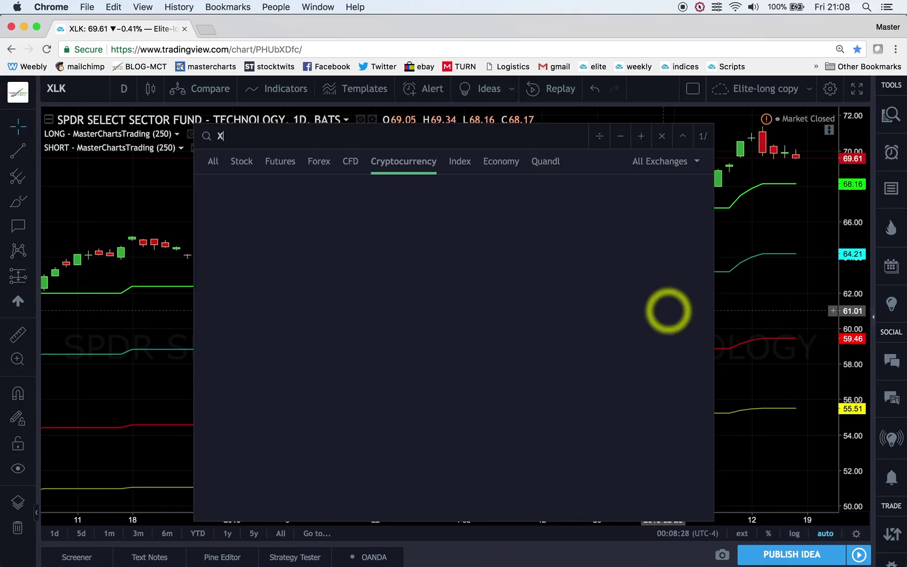
{"action": "key", "text": "Return"}
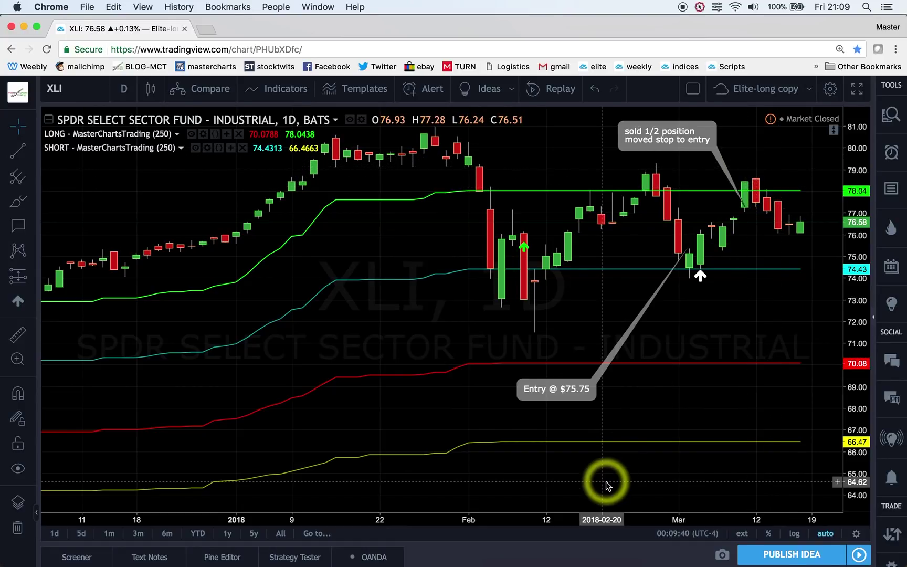
{"action": "key", "text": "super+Tab"}
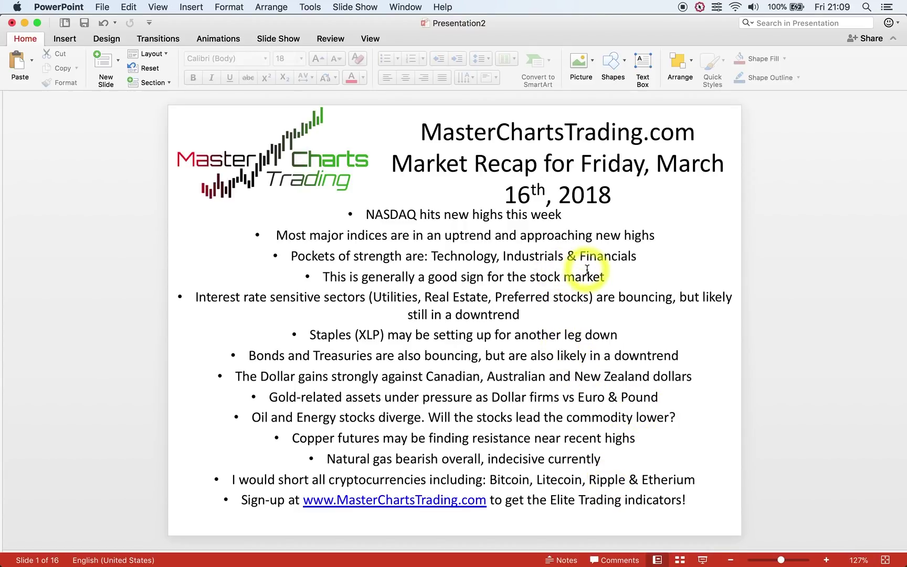
Back in Chrome, load the XLF chart, then start typing XLI into the symbol search
{"action": "key", "text": "super+Tab"}
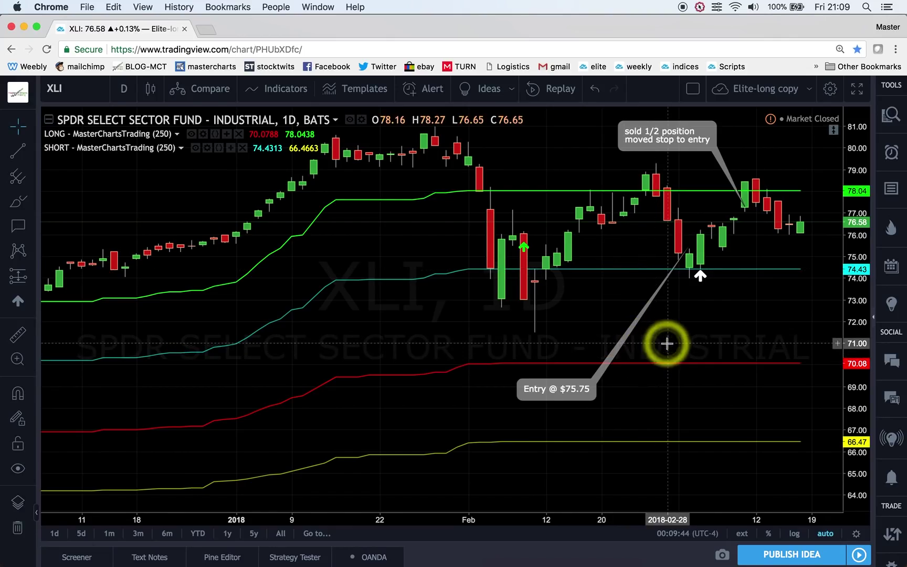
{"action": "type", "text": "XLF"}
{"action": "key", "text": "Return"}
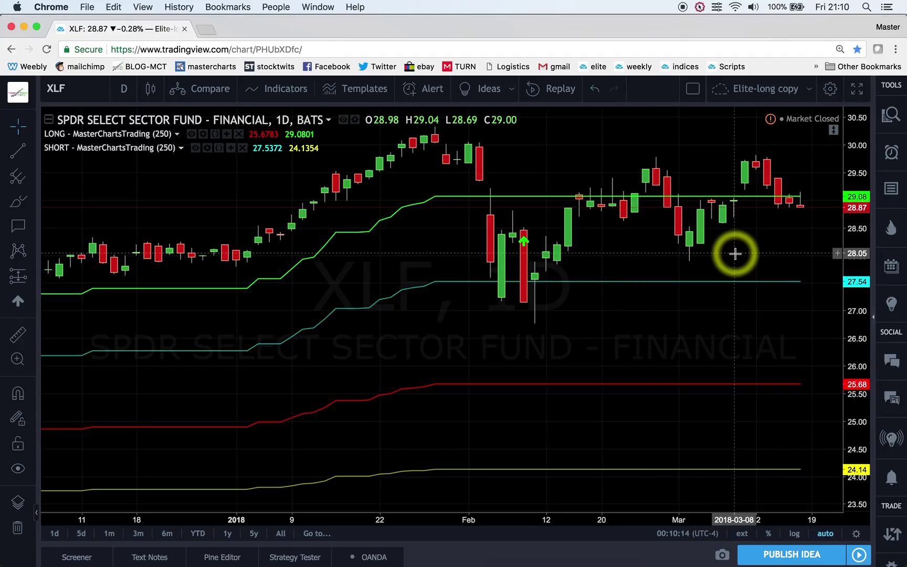
{"action": "type", "text": "XLI\\"}
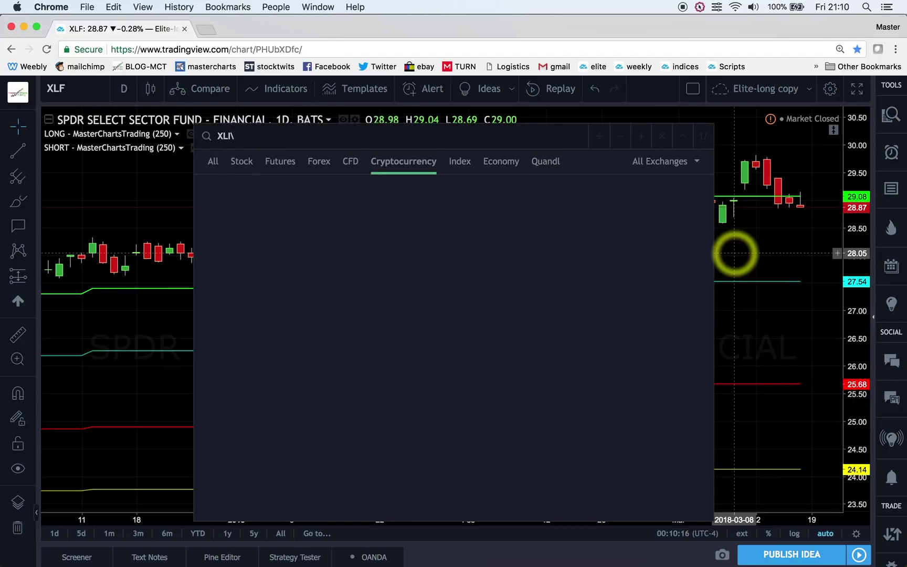
Load XLI, then XLK, glance at the PowerPoint recap slide, and return to XLK
{"action": "key", "text": "Return"}
{"action": "type", "text": "XLK"}
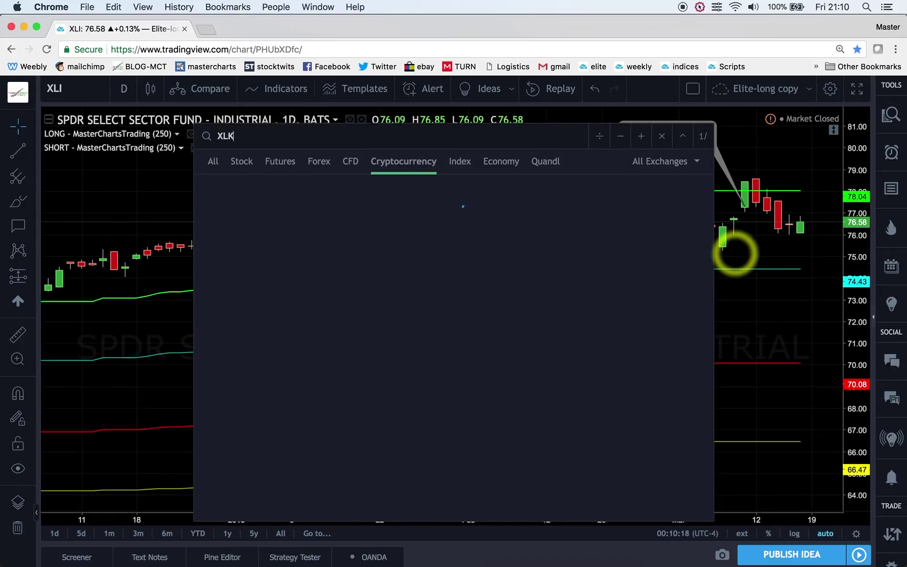
{"action": "key", "text": "Return"}
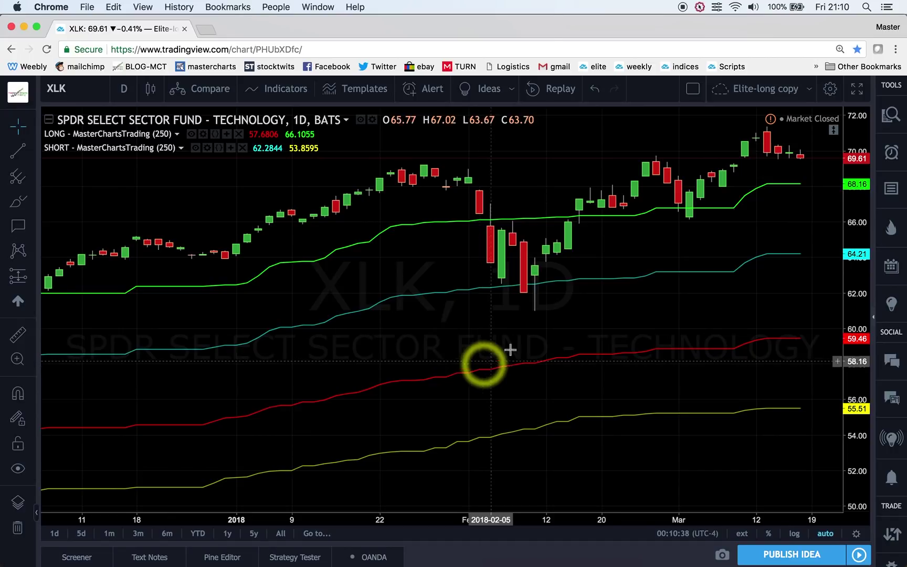
{"action": "key", "text": "super+Tab"}
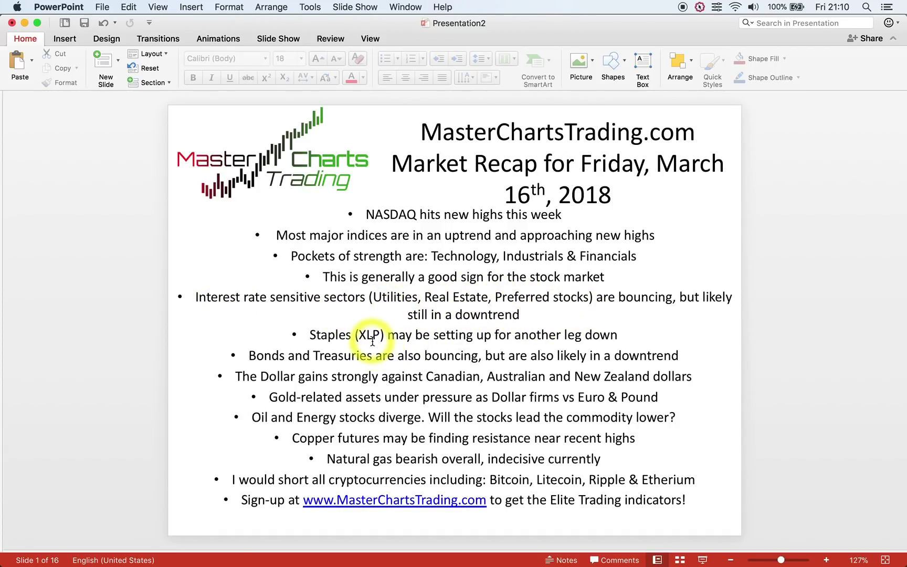
{"action": "key", "text": "super+Tab"}
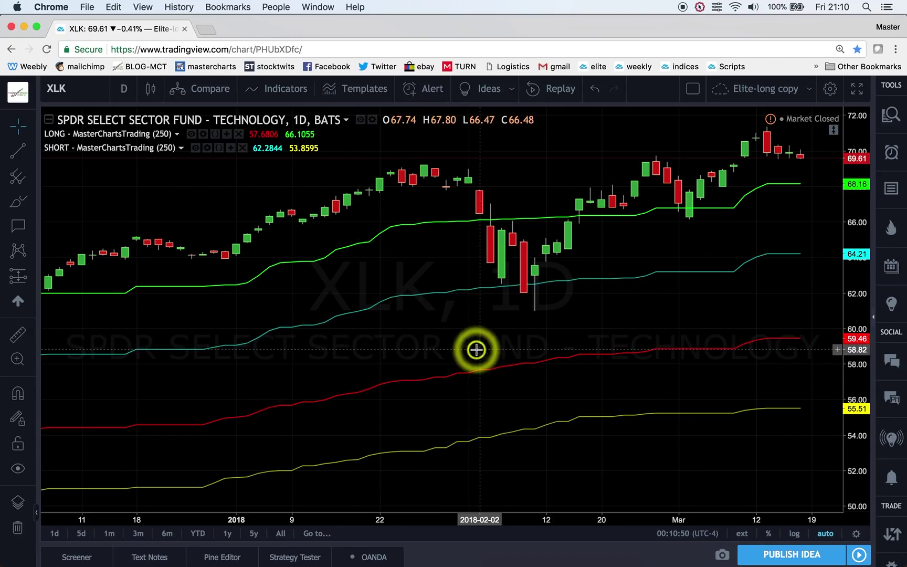
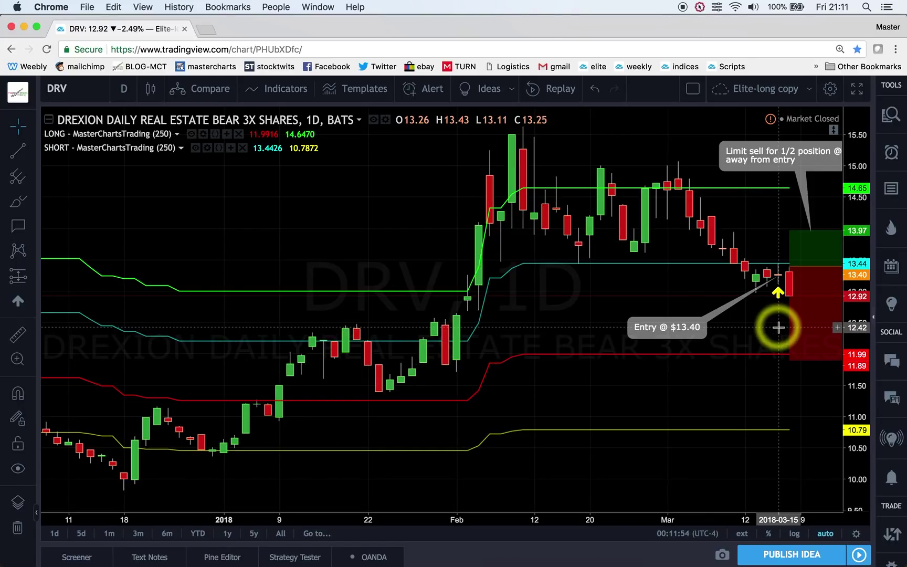
Select the yellow arrow marker near the latest DRV candles, then deselect it
{"action": "left_click", "coordinate": [778, 293]}
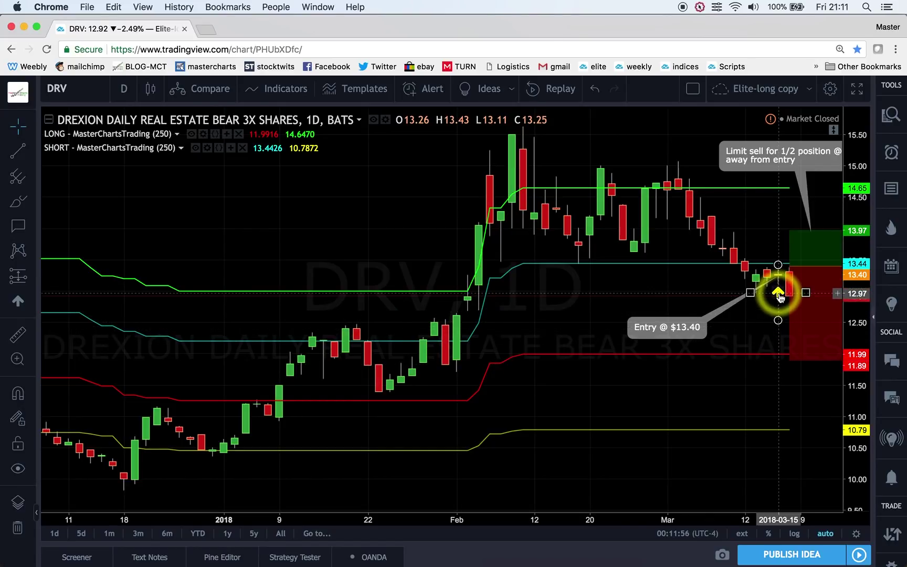
{"action": "left_click", "coordinate": [776, 348]}
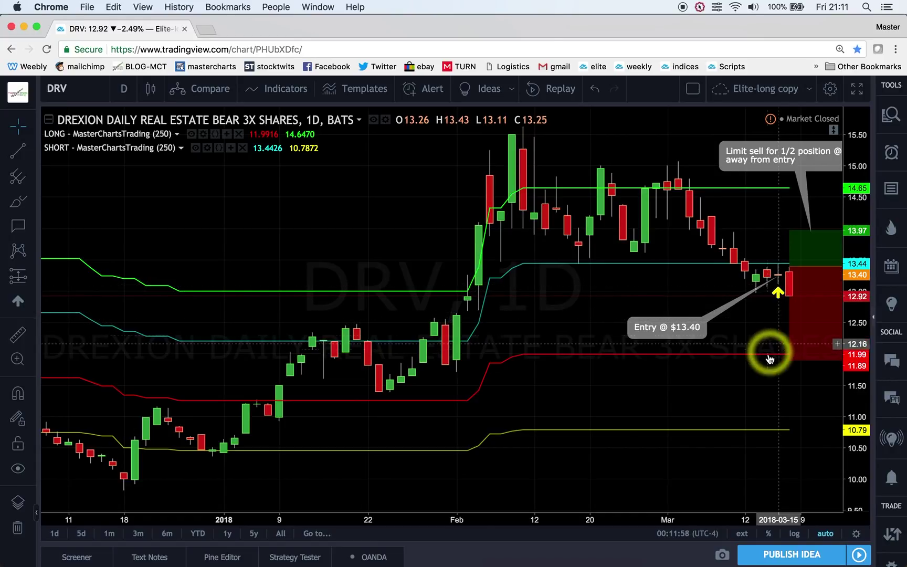
Load the IYR real estate ETF chart, then bring the PowerPoint market recap slide forward
{"action": "type", "text": "IYR"}
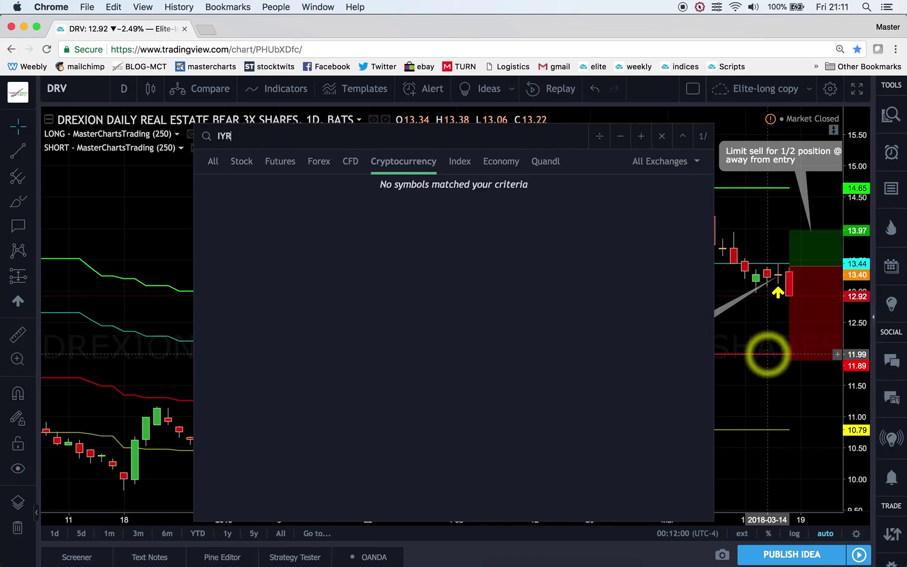
{"action": "key", "text": "Return"}
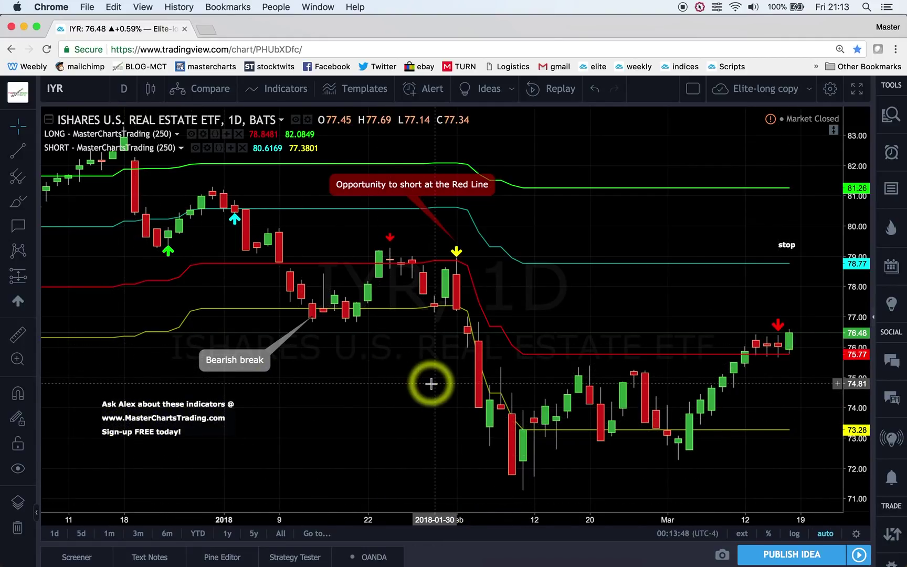
{"action": "key", "text": "super+Tab"}
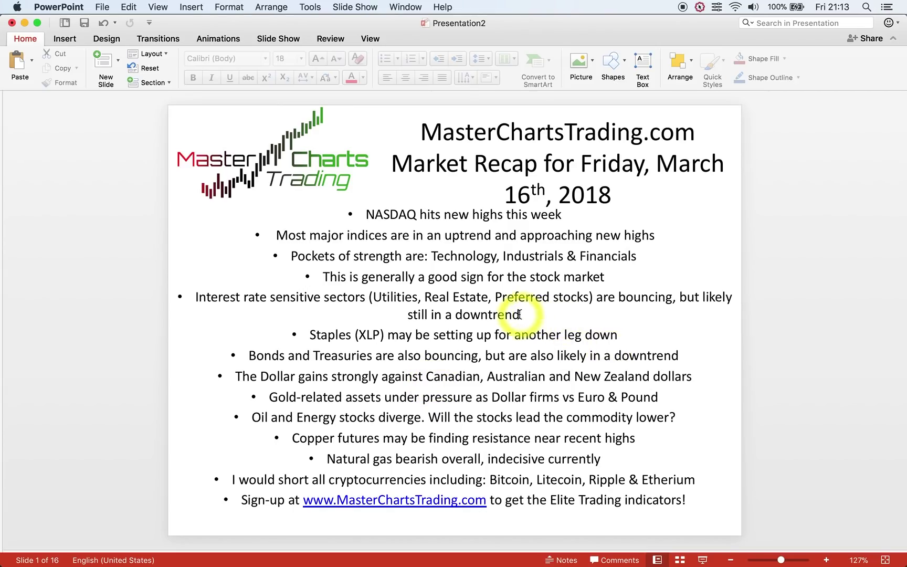
Back in TradingView, load the PGX chart and then the PFF preferred stock chart
{"action": "key", "text": "super+Tab"}
{"action": "type", "text": "PGX"}
{"action": "key", "text": "Return"}
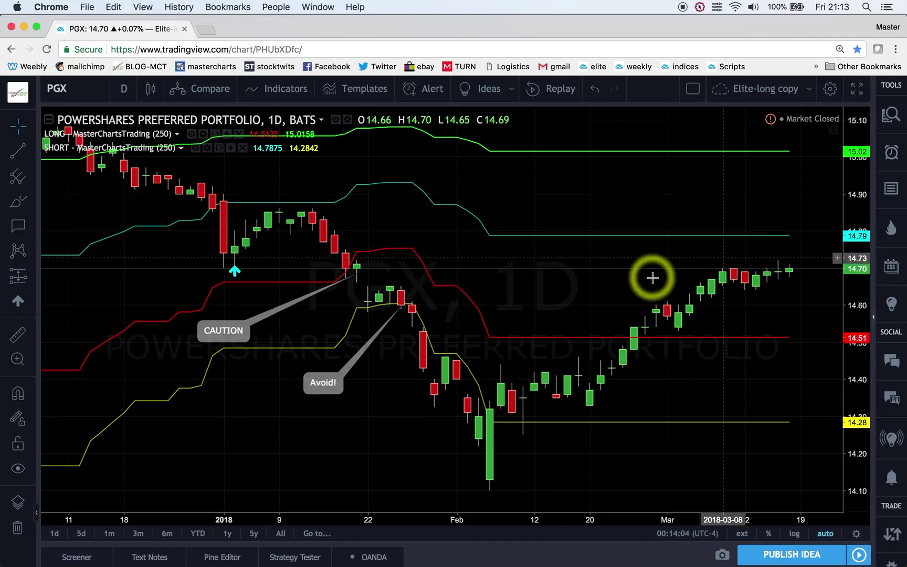
{"action": "type", "text": "PFF"}
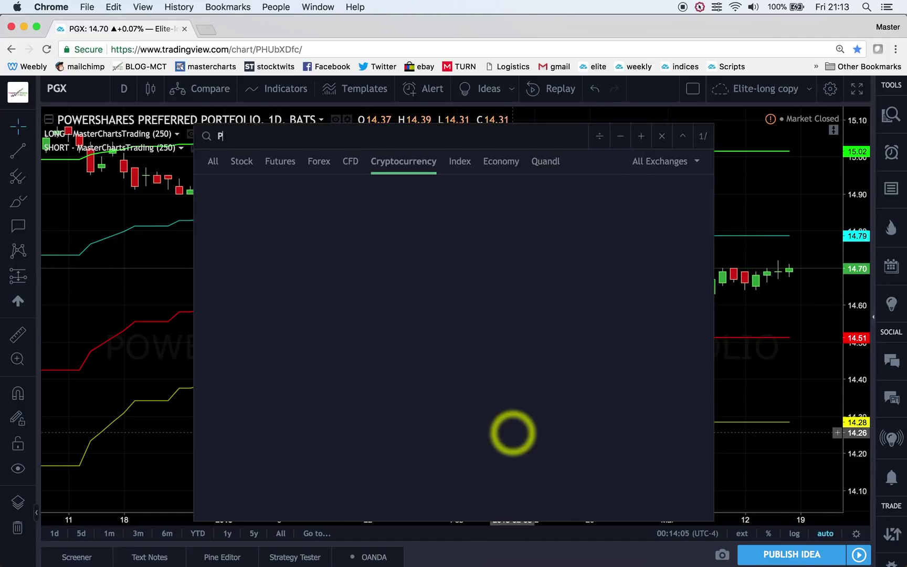
{"action": "key", "text": "Return"}
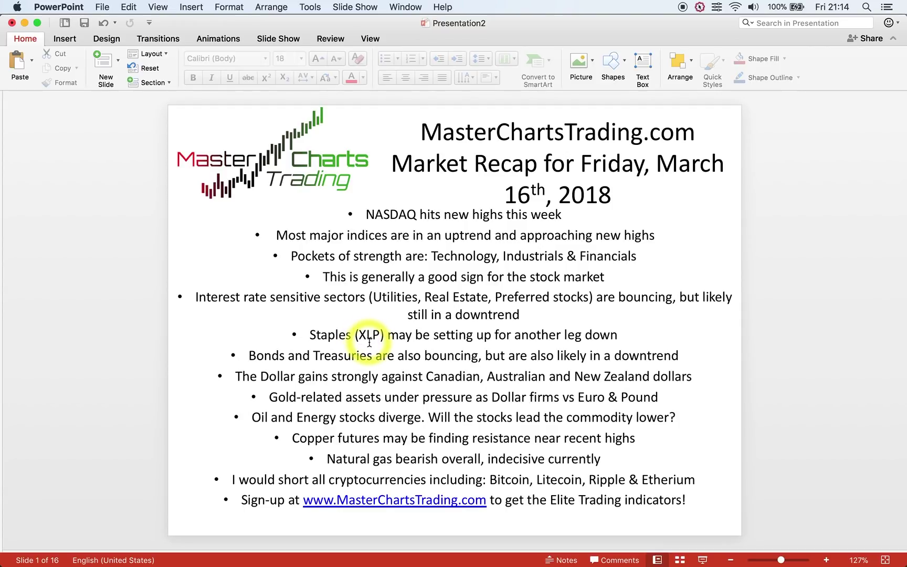
Return to TradingView and load the XLP consumer staples chart
{"action": "key", "text": "super+Tab"}
{"action": "type", "text": "XLP"}
{"action": "key", "text": "Return"}
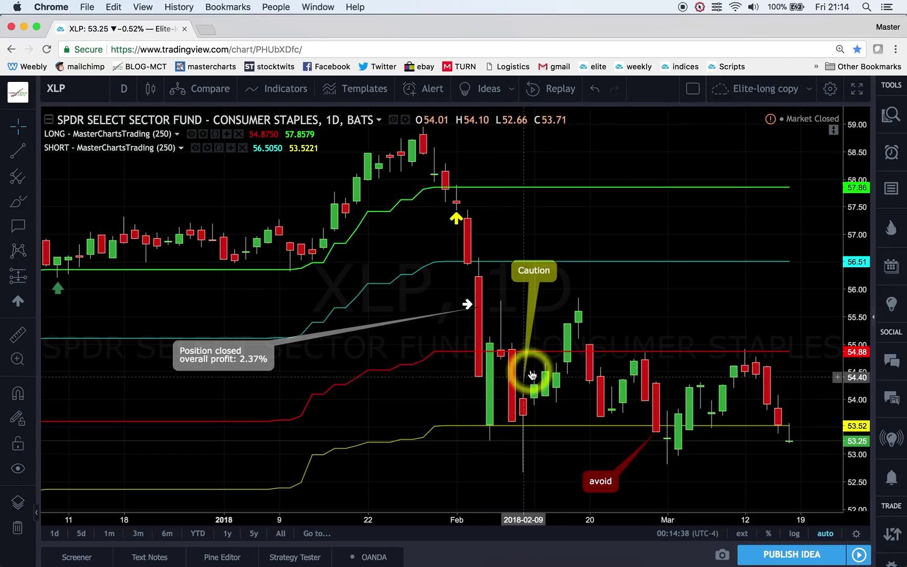
Select the white position-close arrow and scroll XLP back to the October entry
{"action": "left_click", "coordinate": [468, 304]}
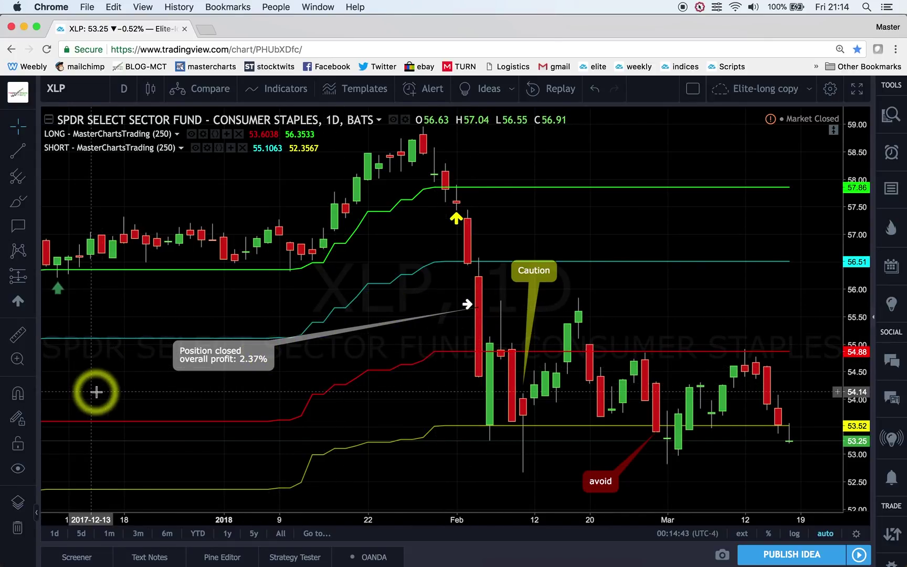
{"action": "scroll", "coordinate": [95, 389], "scroll_direction": "left", "scroll_amount": 10}
{"action": "scroll", "coordinate": [113, 389], "scroll_direction": "left", "scroll_amount": 2}
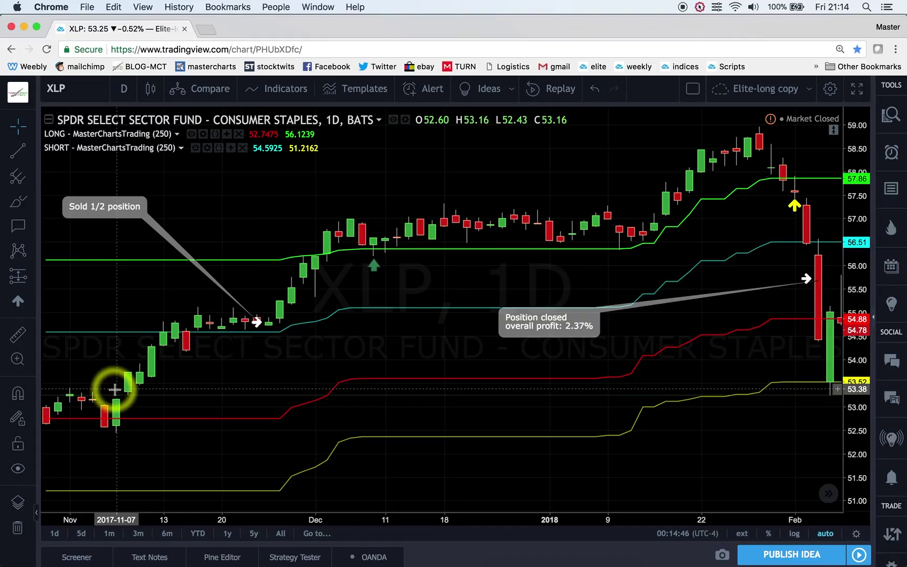
{"action": "scroll", "coordinate": [115, 389], "scroll_direction": "left", "scroll_amount": 6}
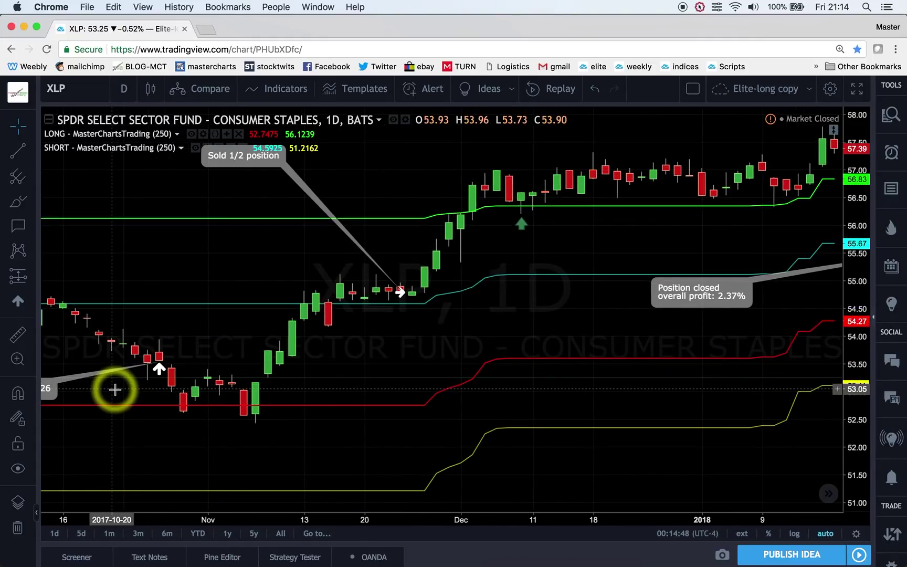
{"action": "scroll", "coordinate": [115, 389], "scroll_direction": "left", "scroll_amount": 8}
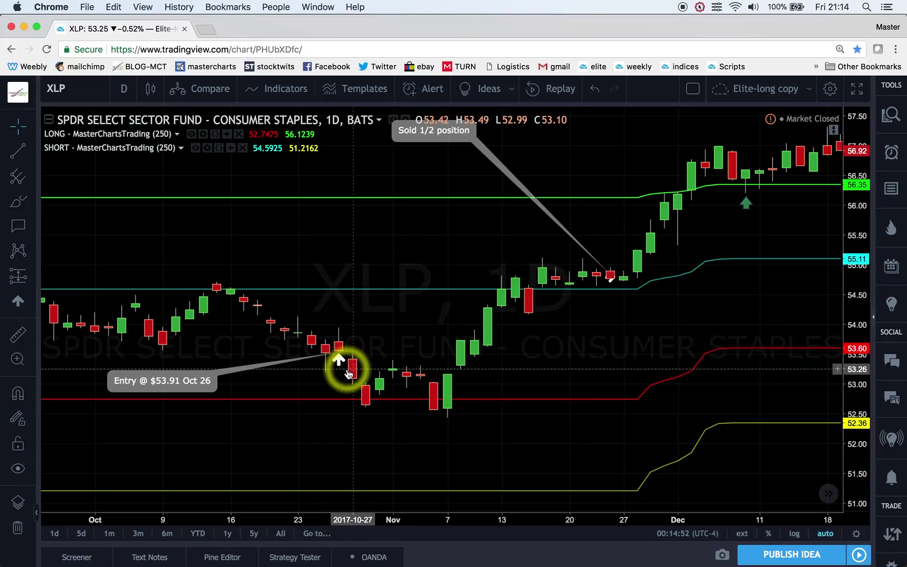
Scroll forward to the February close, reset the chart range, and return to PowerPoint
{"action": "scroll", "coordinate": [343, 370], "scroll_direction": "right", "scroll_amount": 5}
{"action": "scroll", "coordinate": [347, 374], "scroll_direction": "right", "scroll_amount": 15}
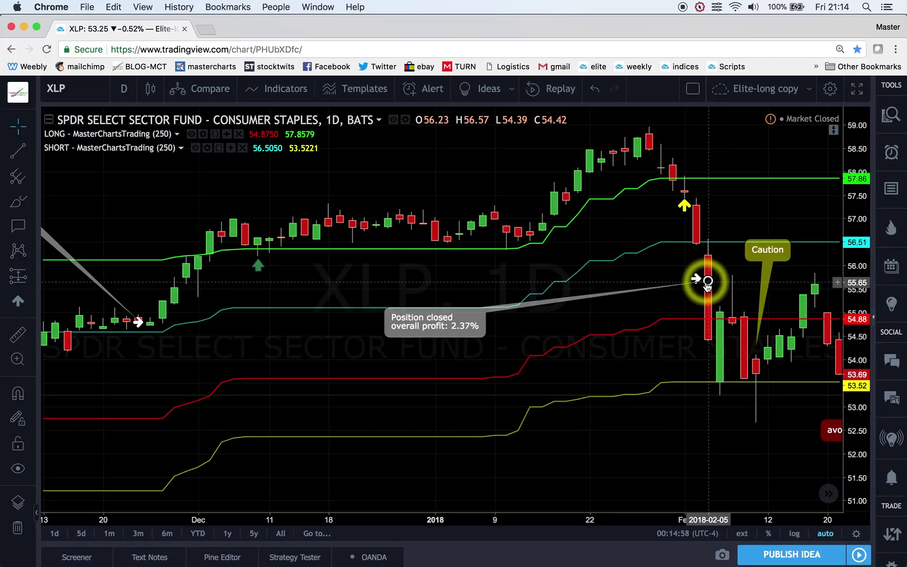
{"action": "scroll", "coordinate": [707, 285], "scroll_direction": "right", "scroll_amount": 3}
{"action": "scroll", "coordinate": [707, 286], "scroll_direction": "right", "scroll_amount": 5}
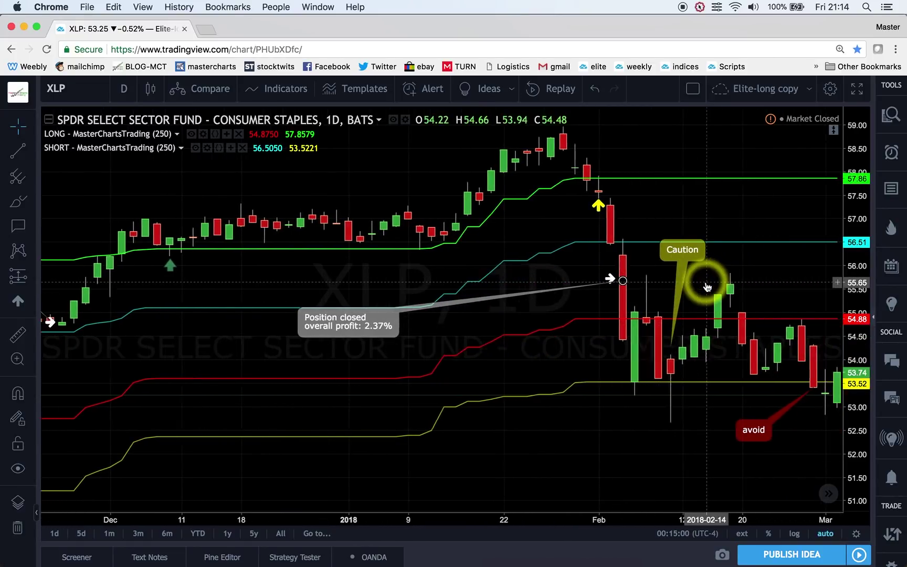
{"action": "scroll", "coordinate": [697, 284], "scroll_direction": "right", "scroll_amount": 5}
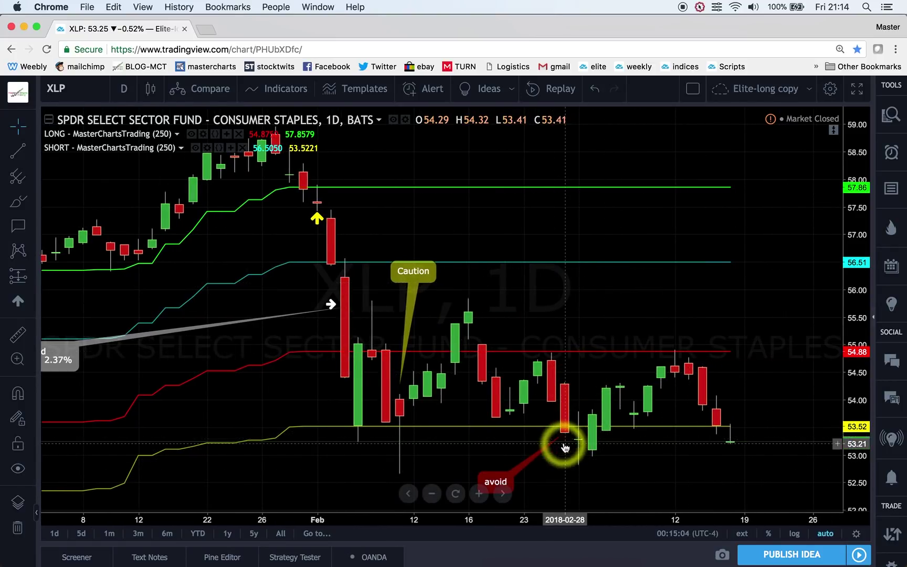
{"action": "left_click", "coordinate": [432, 494]}
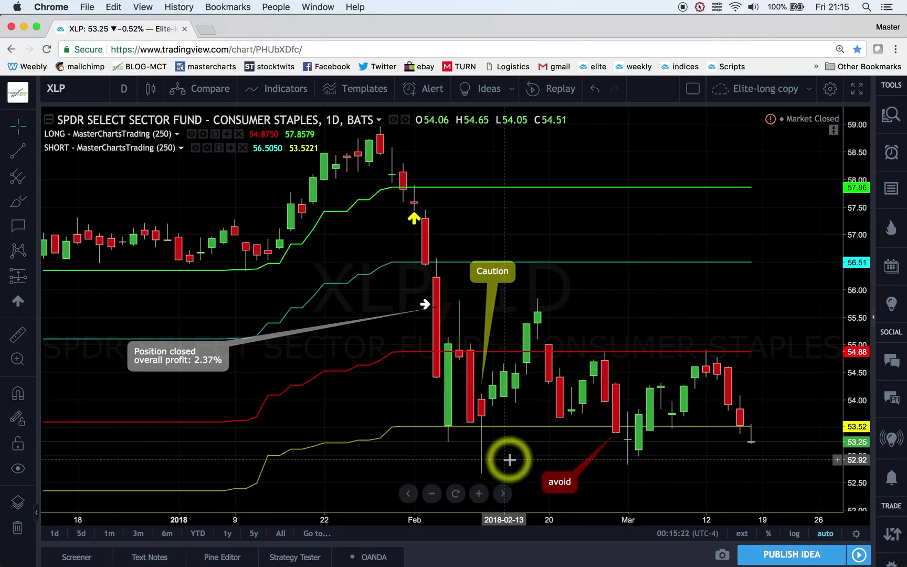
{"action": "left_click", "coordinate": [423, 558]}
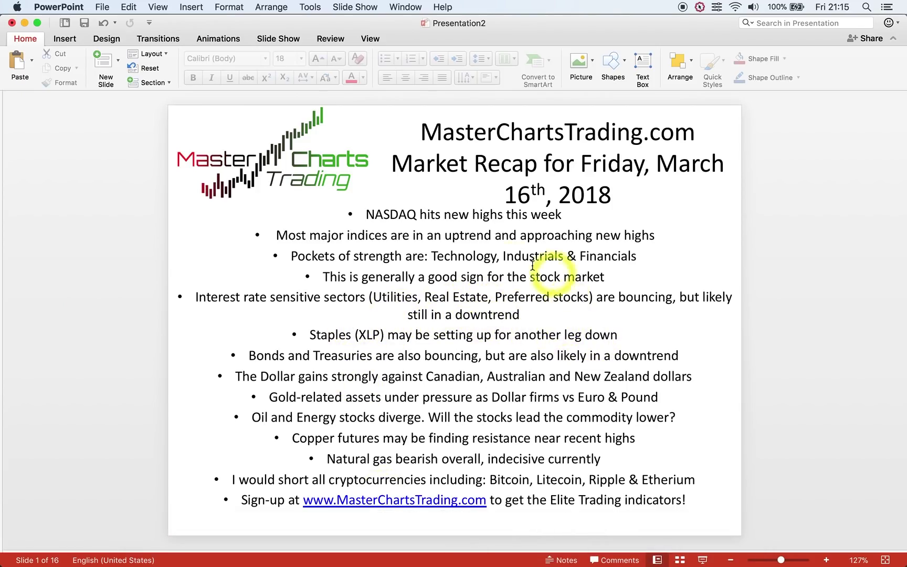
Back in TradingView, load the ES1! S&P 500 E-mini futures chart
{"action": "key", "text": "super+Tab"}
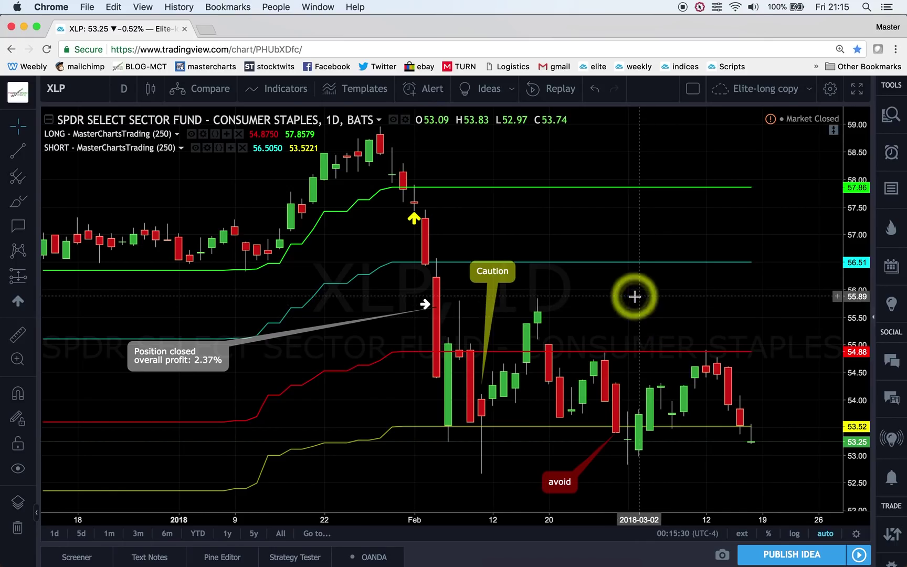
{"action": "type", "text": "ES!"}
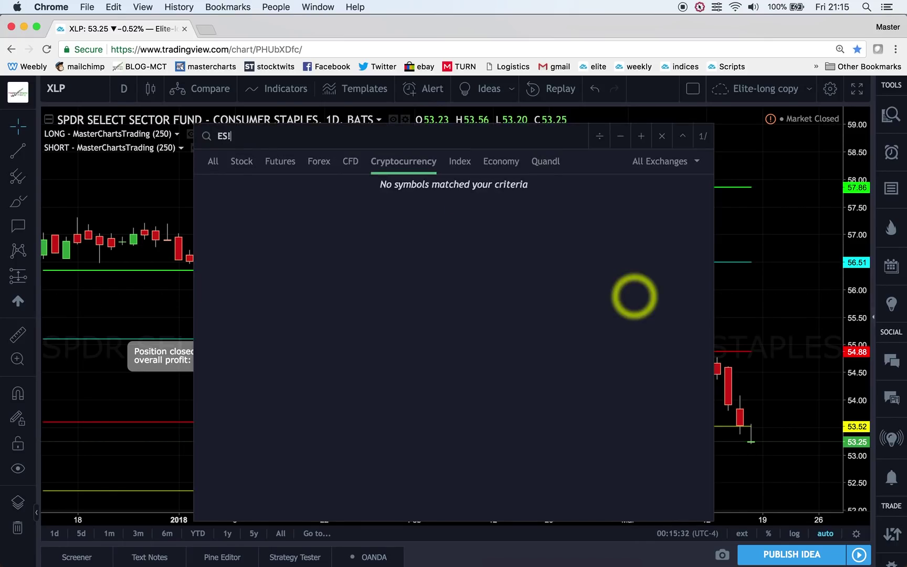
{"action": "key", "text": "Return"}
{"action": "type", "text": "ES"}
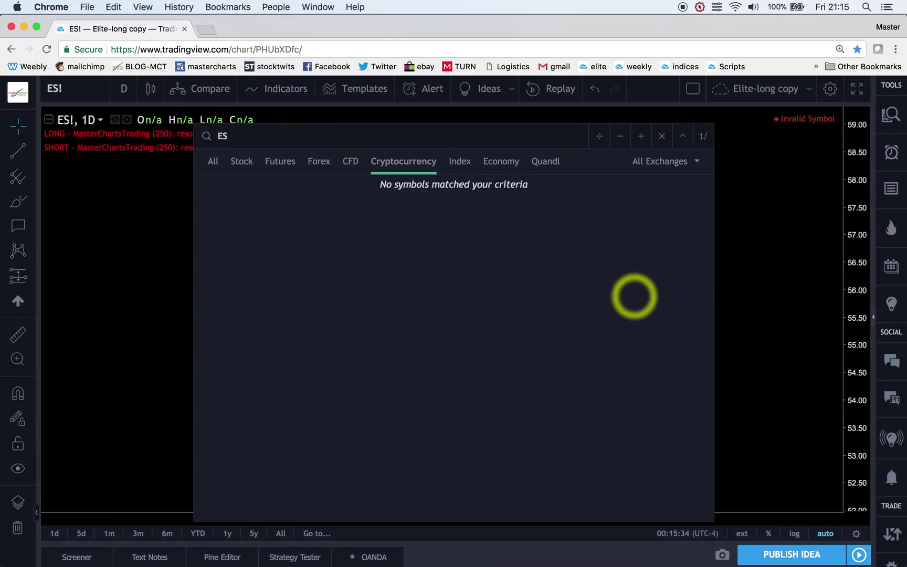
{"action": "type", "text": "1!"}
{"action": "key", "text": "Return"}
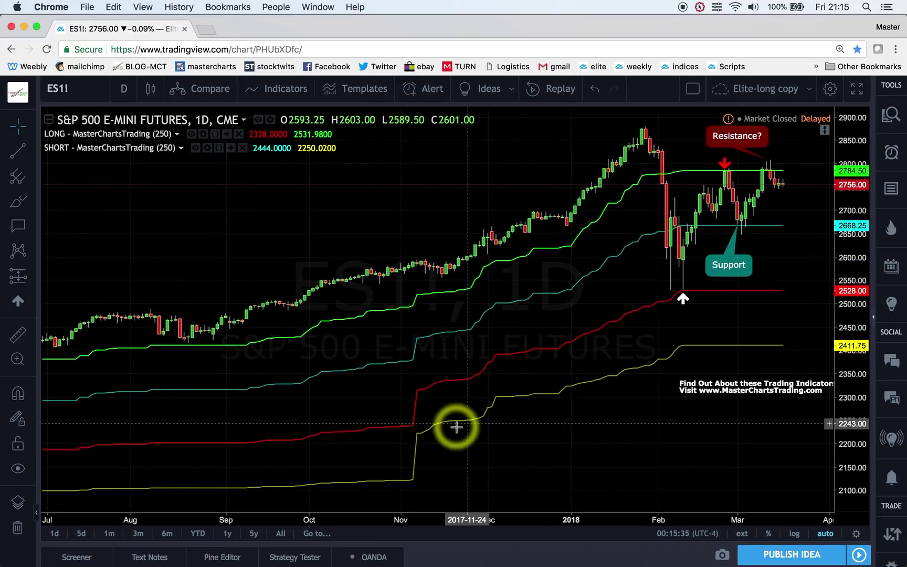
Zoom the ES1! chart in on the recent price bars
{"action": "left_click", "coordinate": [474, 493]}
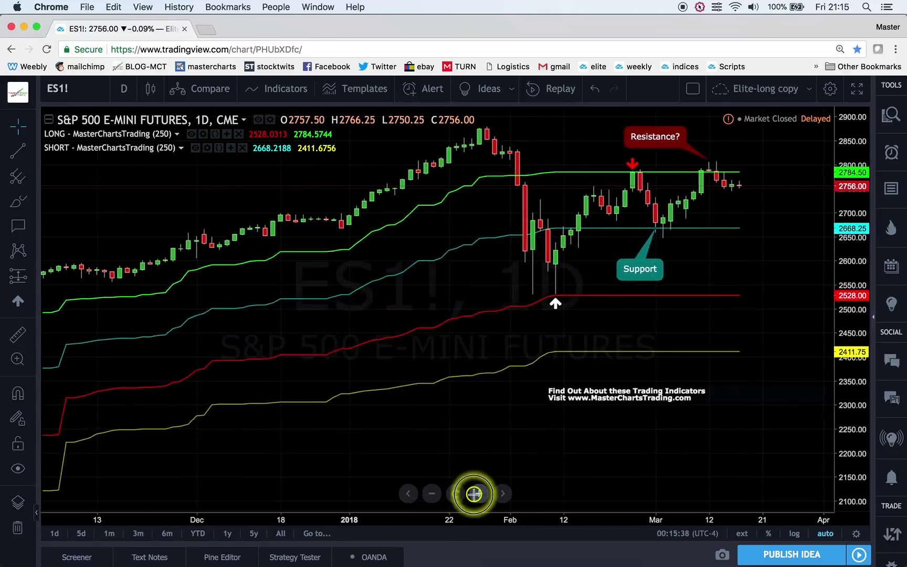
{"action": "left_click", "coordinate": [474, 493]}
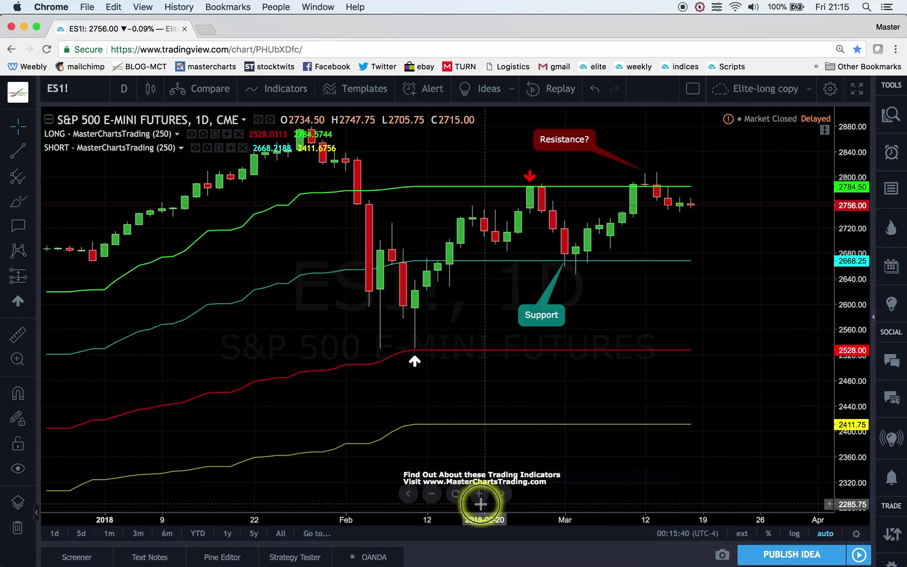
{"action": "left_click", "coordinate": [479, 495]}
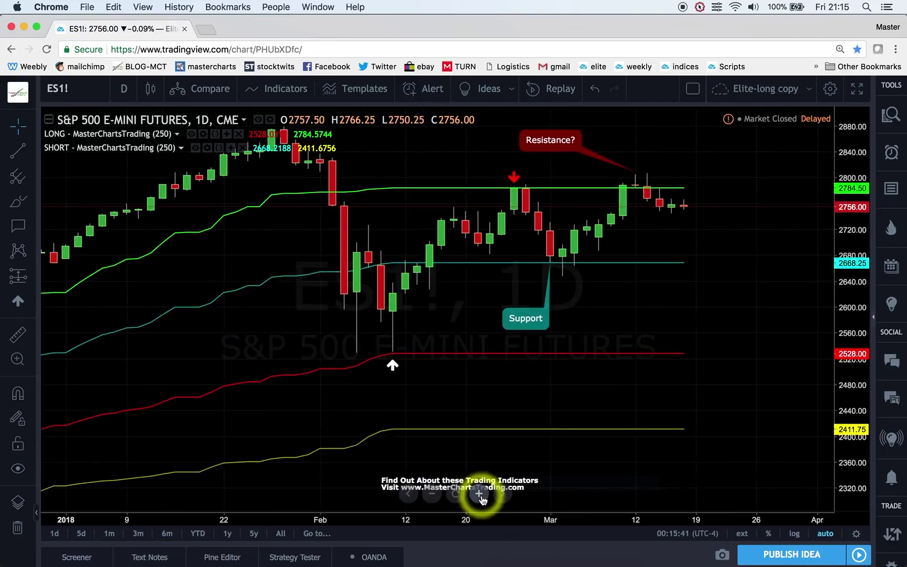
{"action": "left_click", "coordinate": [480, 495]}
{"action": "scroll", "coordinate": [486, 378], "scroll_direction": "left", "scroll_amount": 5}
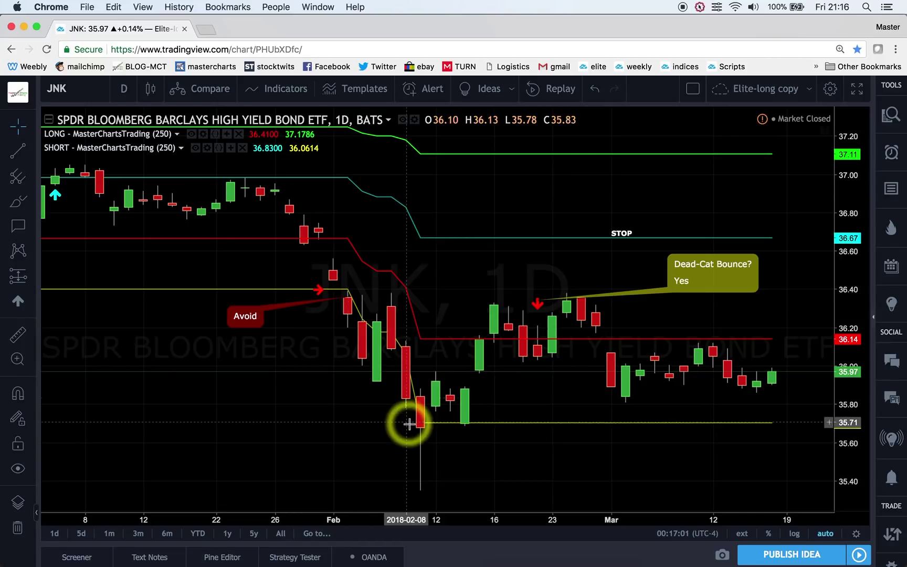
Zoom the JNK chart out to span December through March, review it, then load XLP
{"action": "left_click", "coordinate": [433, 493]}
{"action": "left_click", "coordinate": [433, 493]}
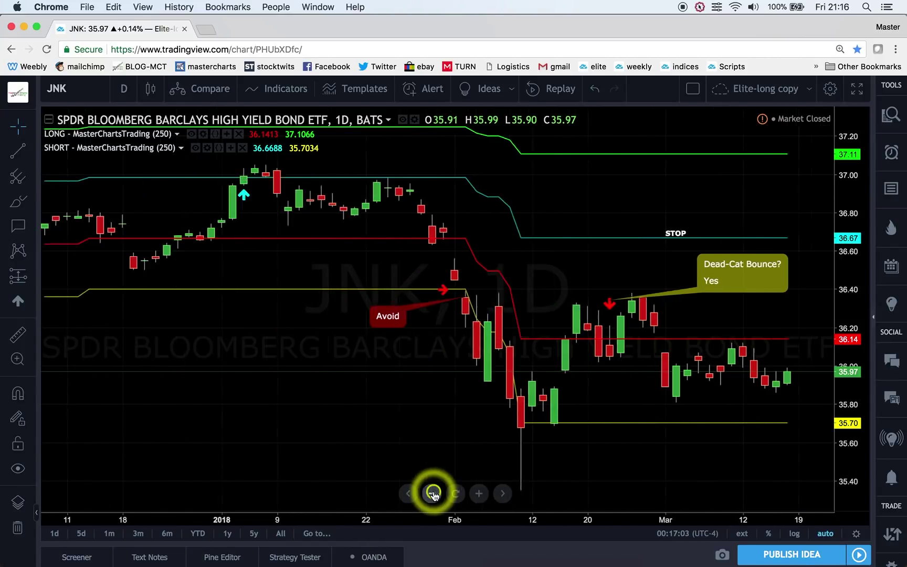
{"action": "scroll", "coordinate": [430, 430], "scroll_direction": "right", "scroll_amount": 3}
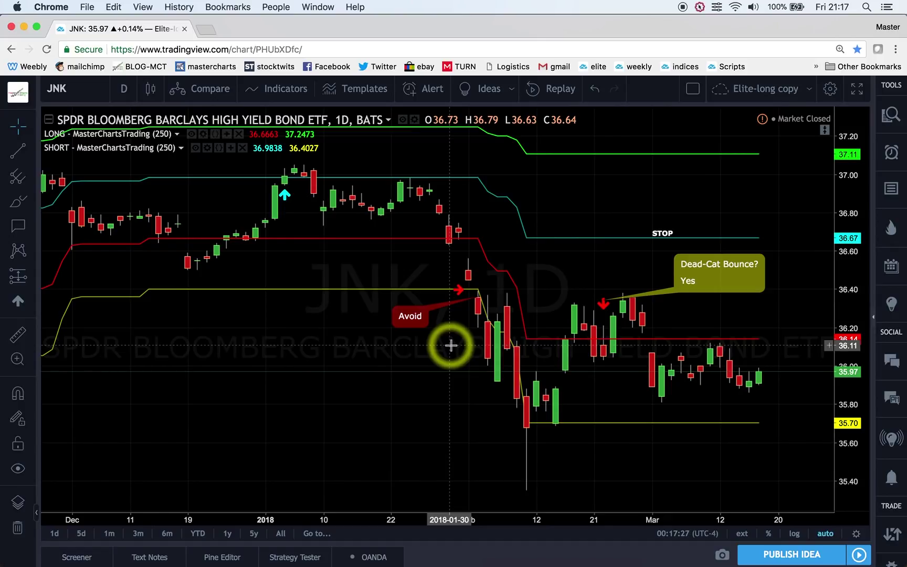
{"action": "scroll", "coordinate": [451, 345], "scroll_direction": "left", "scroll_amount": 2}
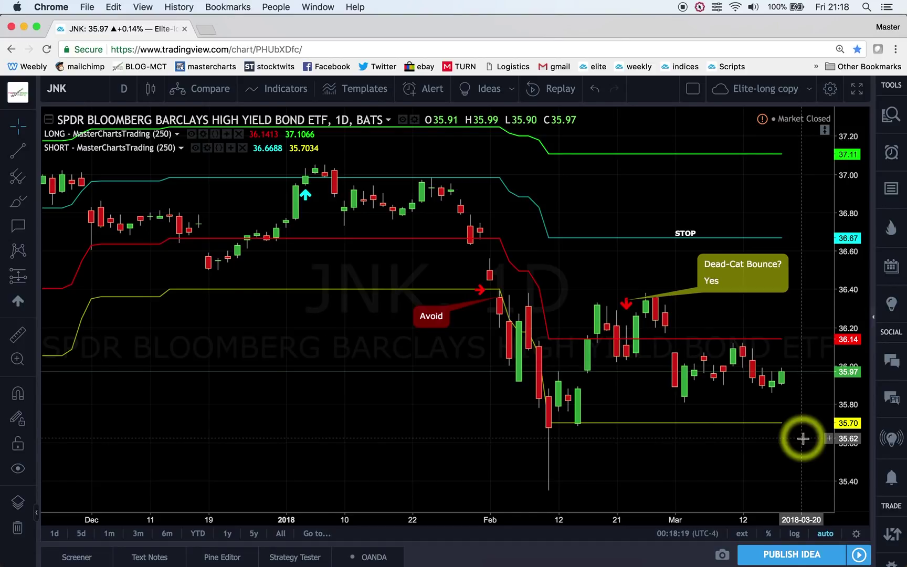
{"action": "type", "text": "XLP"}
{"action": "key", "text": "Return"}
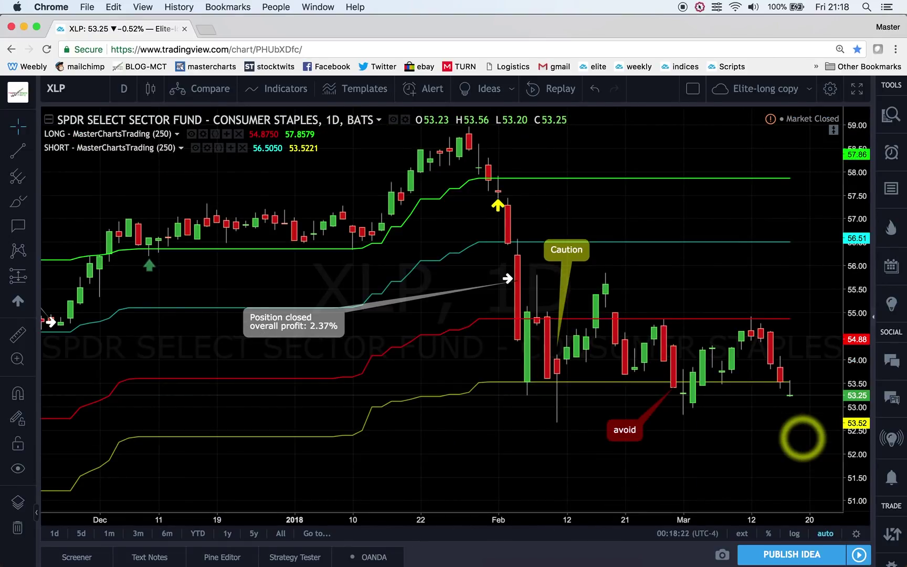
Load the XLU utilities chart, then the IYR real estate ETF chart
{"action": "type", "text": "XLU"}
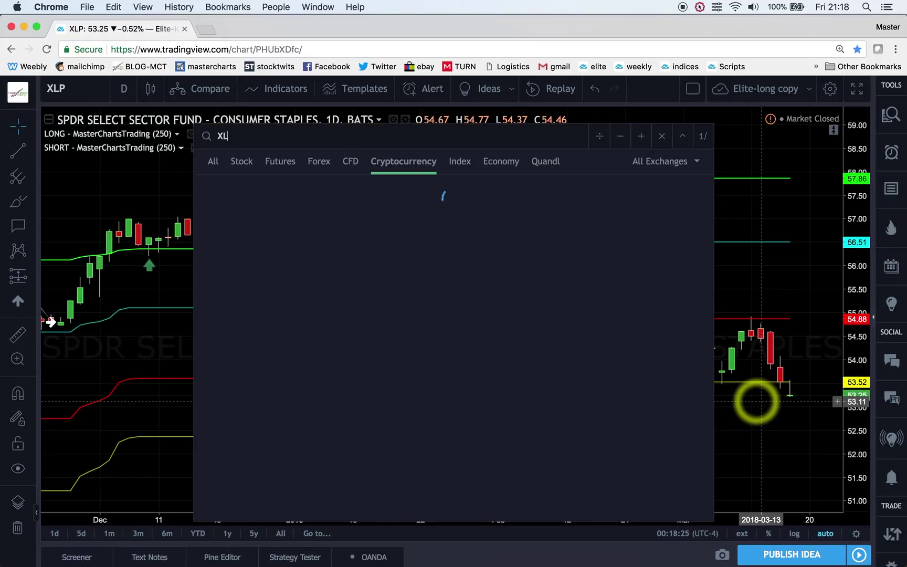
{"action": "key", "text": "Return"}
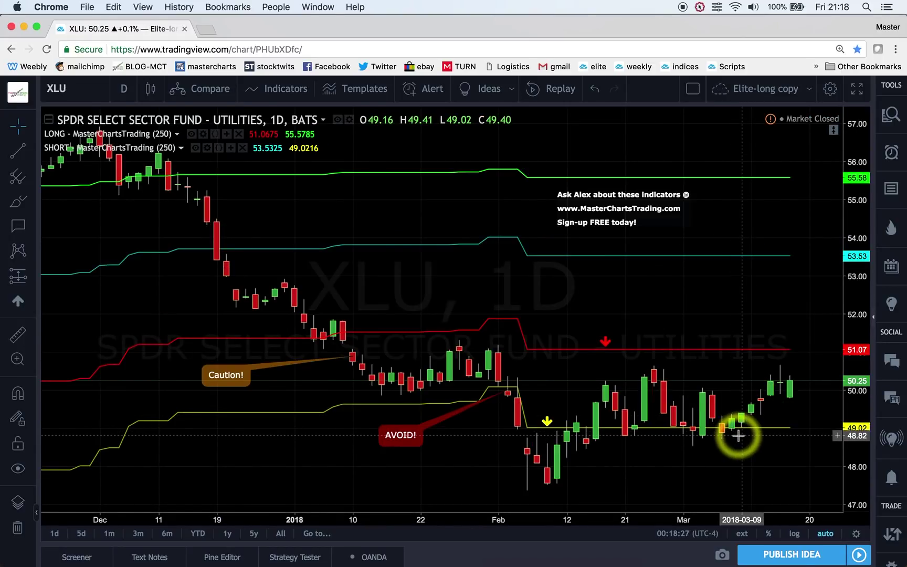
{"action": "type", "text": "IYR"}
{"action": "key", "text": "Return"}
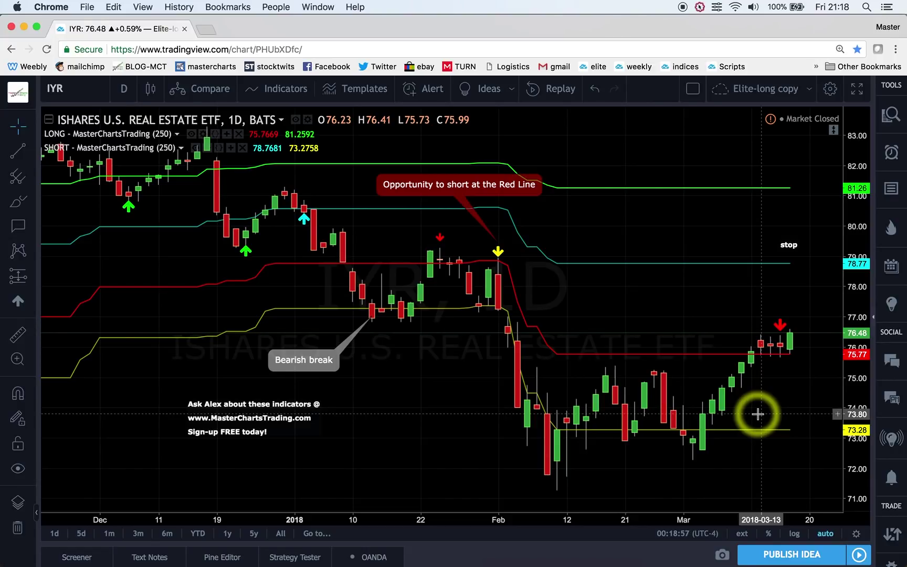
Load the JNK high yield bond chart, then the TLT Treasury bond chart
{"action": "type", "text": "JNK"}
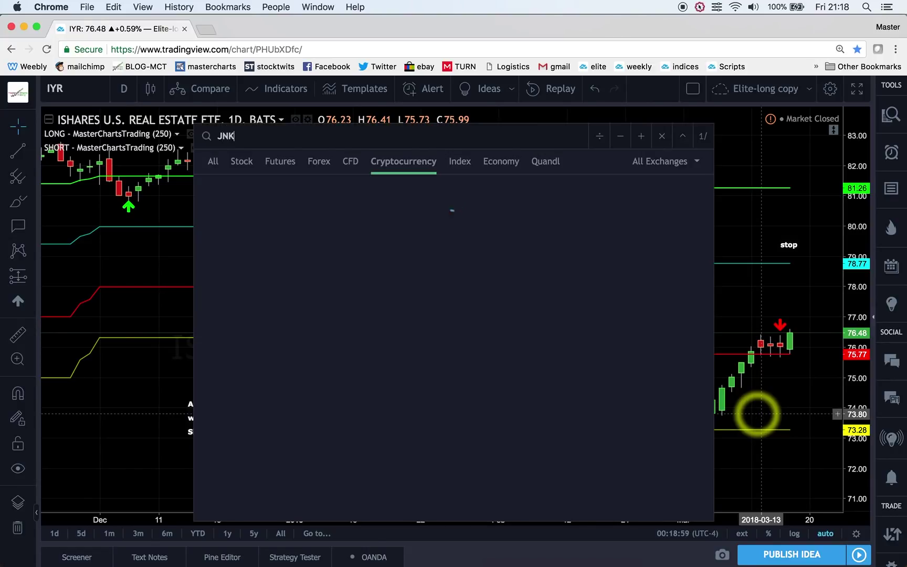
{"action": "key", "text": "Return"}
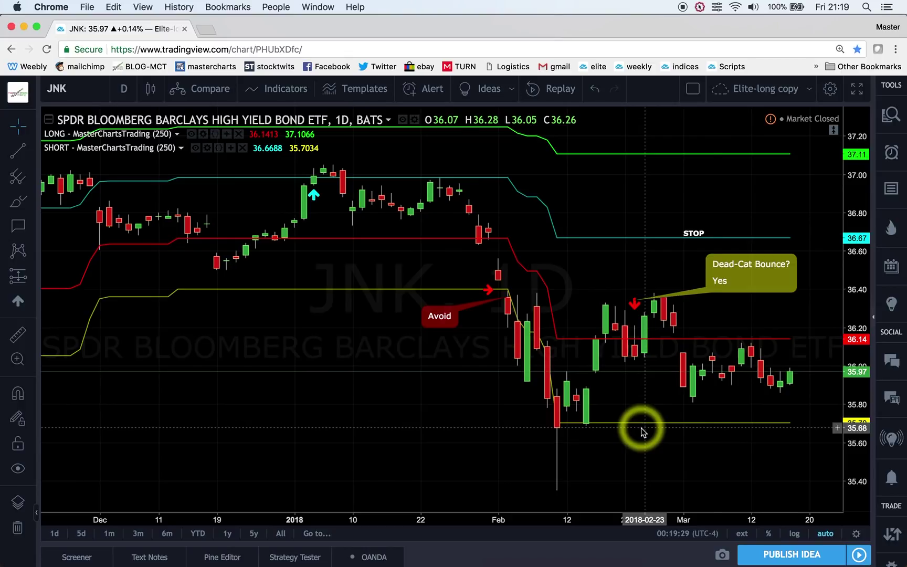
{"action": "type", "text": "TLT"}
{"action": "key", "text": "Return"}
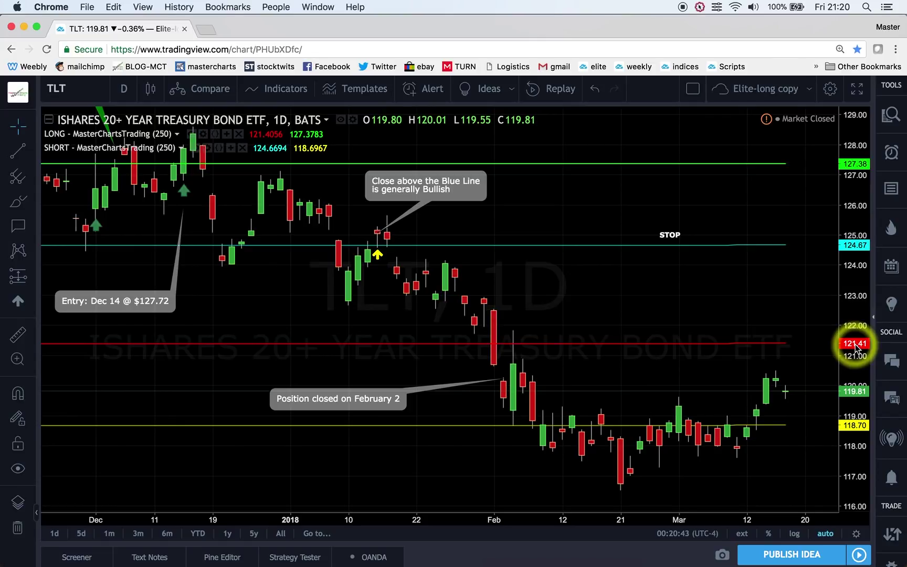
{"action": "type", "text": "XLU"}
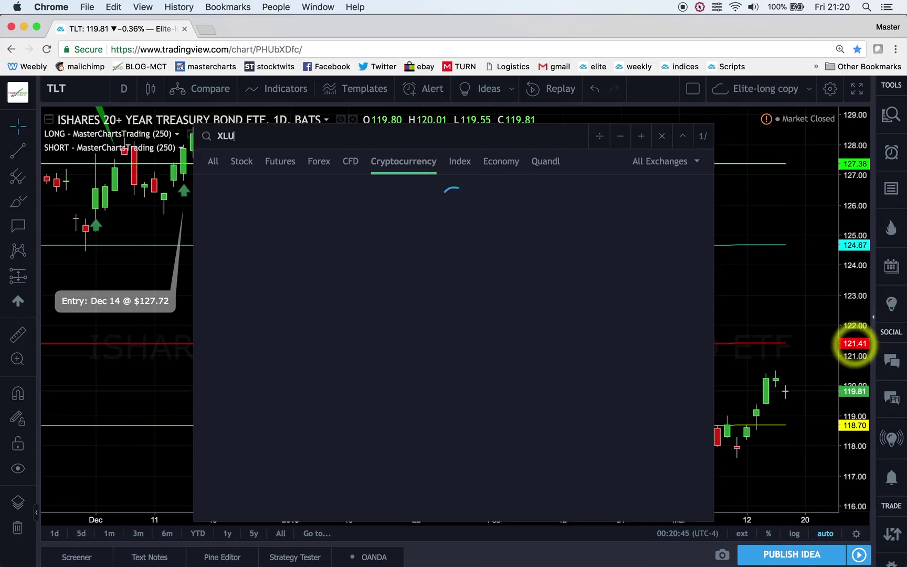
{"action": "key", "text": "Return"}
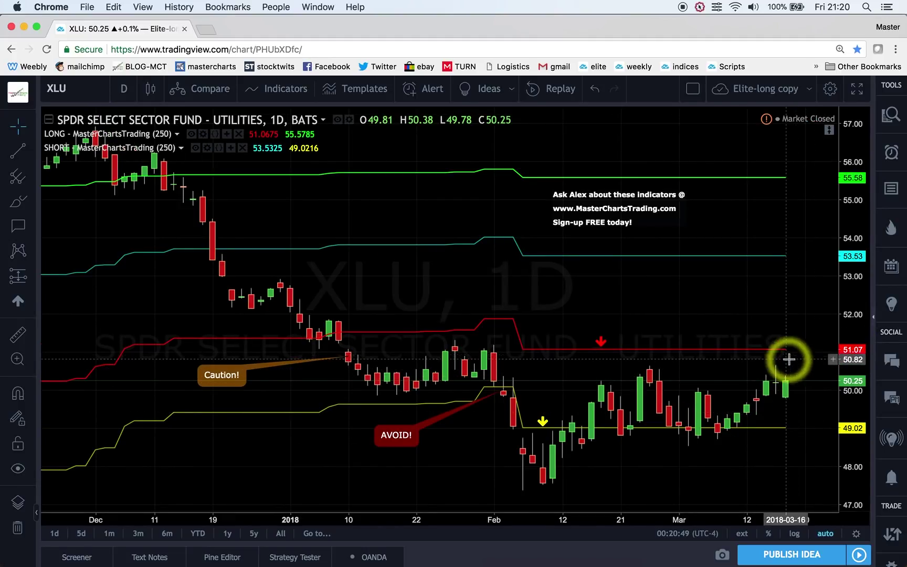
{"action": "type", "text": "TLT"}
{"action": "key", "text": "Return"}
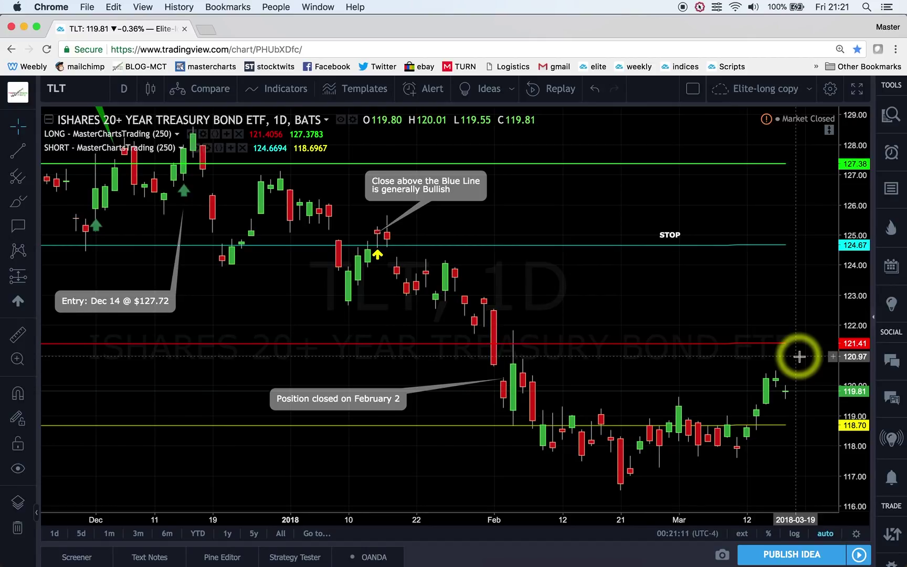
{"action": "type", "text": "AGG"}
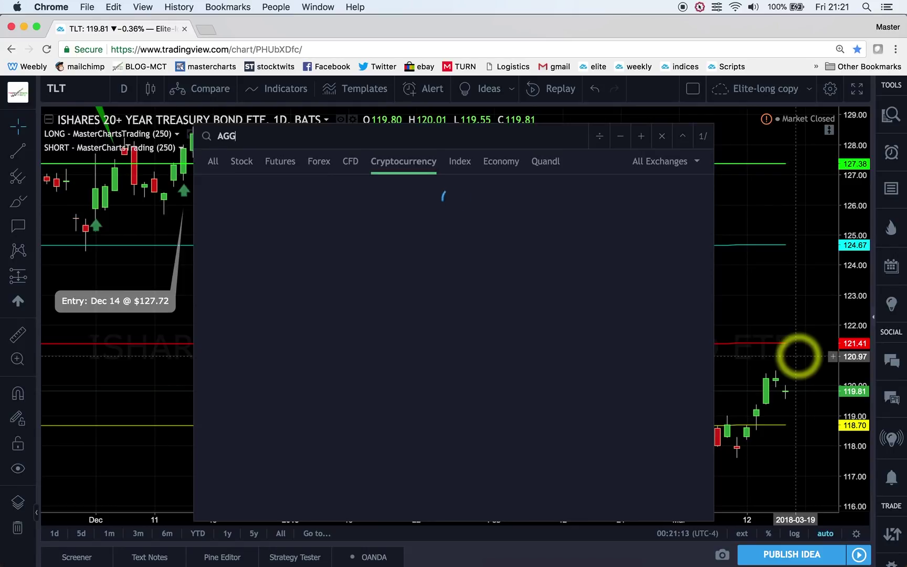
Load the AGG aggregate bond chart, then the LQD investment grade corporate bond chart
{"action": "key", "text": "Return"}
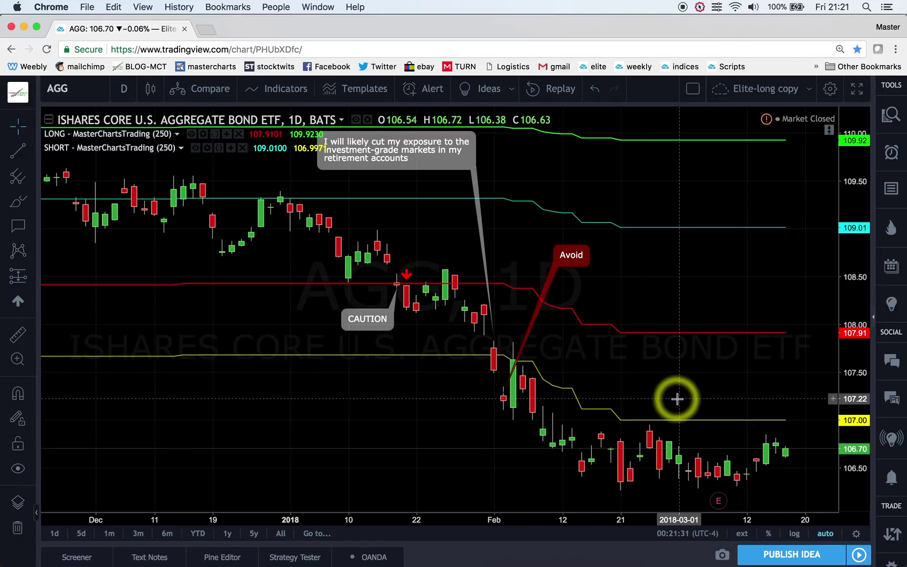
{"action": "type", "text": "LQD"}
{"action": "key", "text": "Return"}
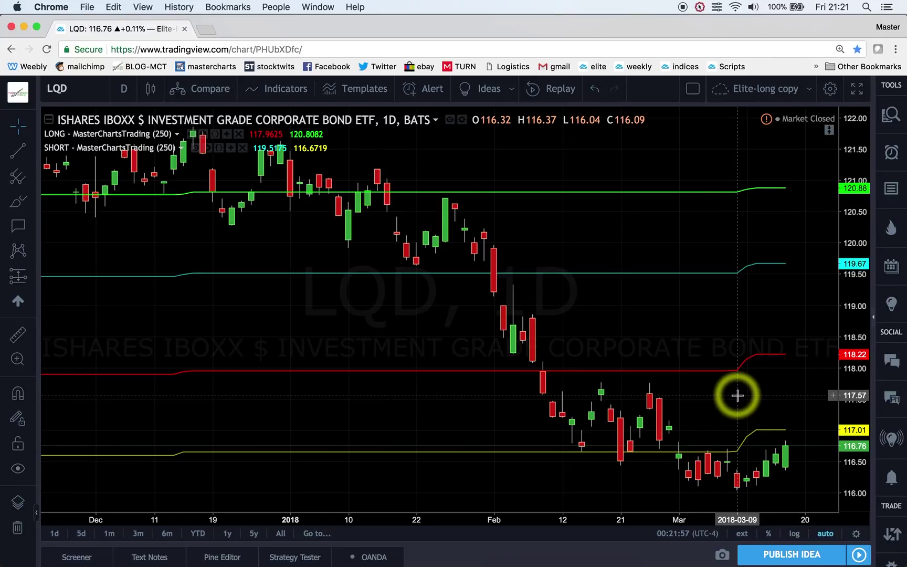
Load the JNK high yield bond ETF chart with its 'Avoid', 'STOP' and 'Dead-Cat Bounce? Yes' notes
{"action": "type", "text": "JNK"}
{"action": "key", "text": "Return"}
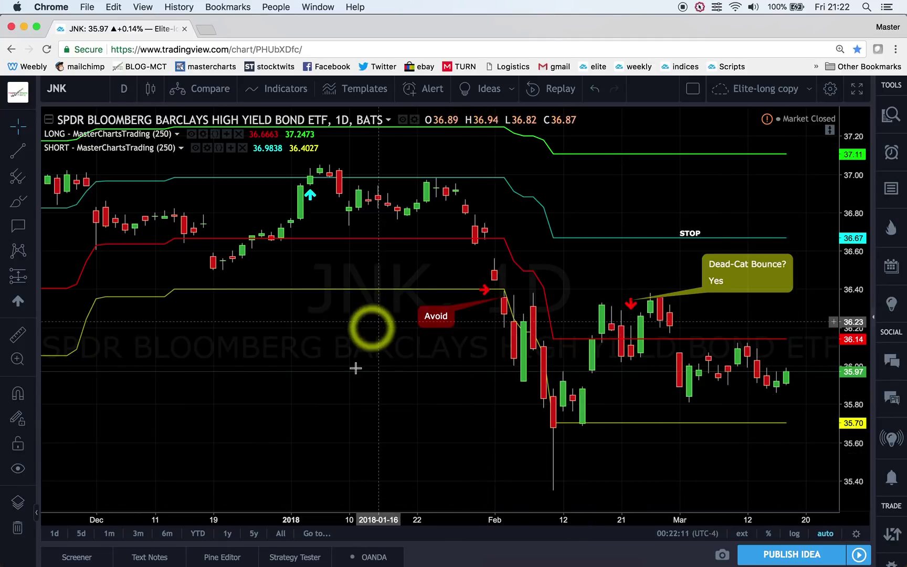
{"action": "mouse_move", "coordinate": [381, 556]}
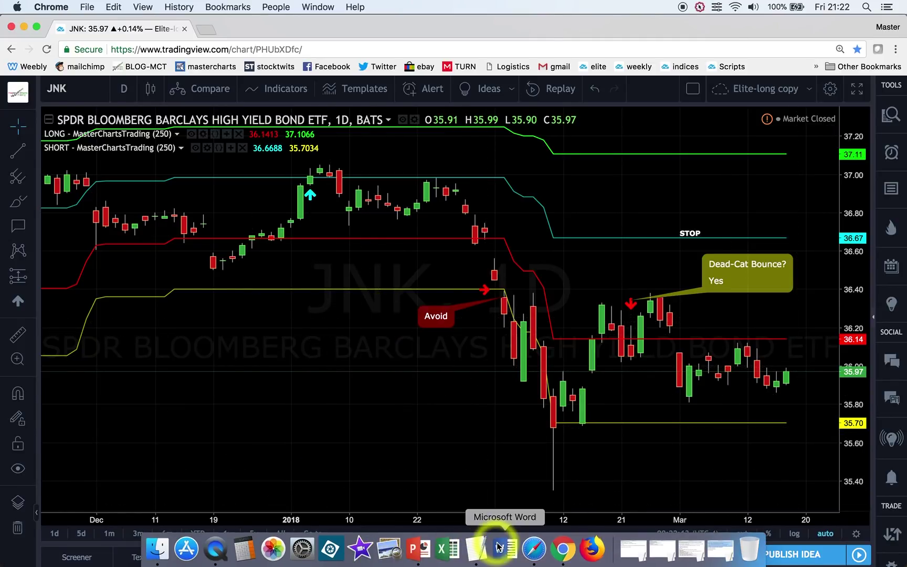
Bring the Word document forward briefly, then zoom in on the DXY US Dollar Index chart
{"action": "left_click", "coordinate": [389, 549]}
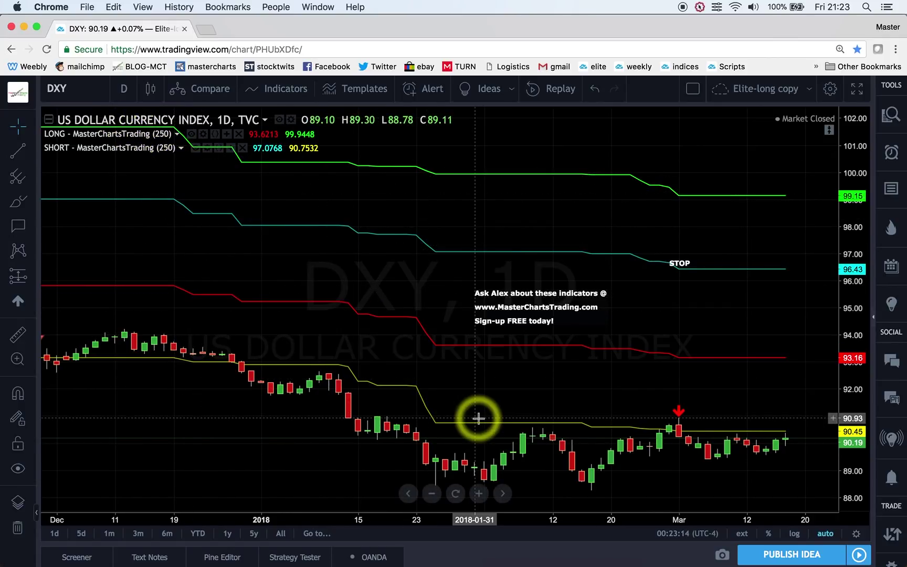
{"action": "left_click", "coordinate": [479, 493]}
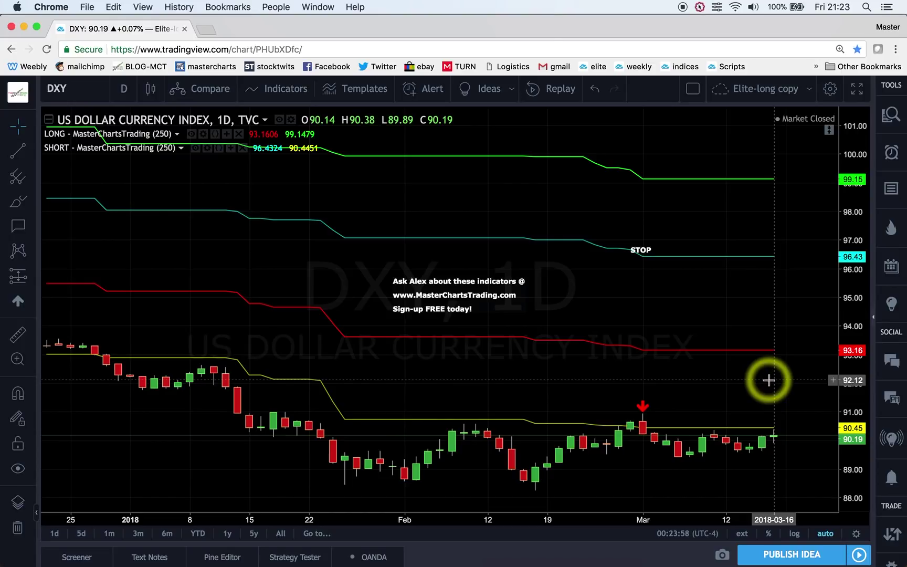
Load the USDCAD daily chart with its short-below-red-line signal, then enter AUDUSD
{"action": "type", "text": "USDCAD"}
{"action": "key", "text": "Return"}
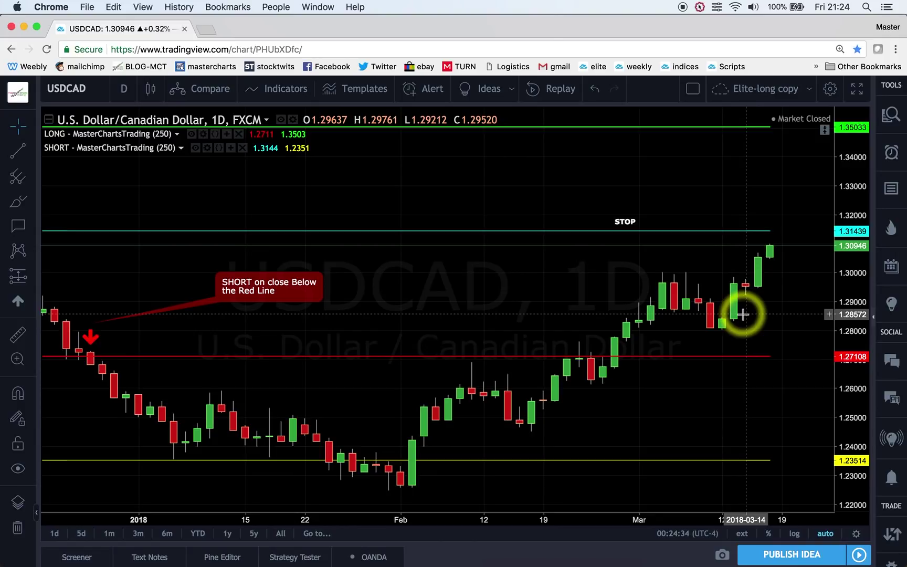
{"action": "type", "text": "AUD"}
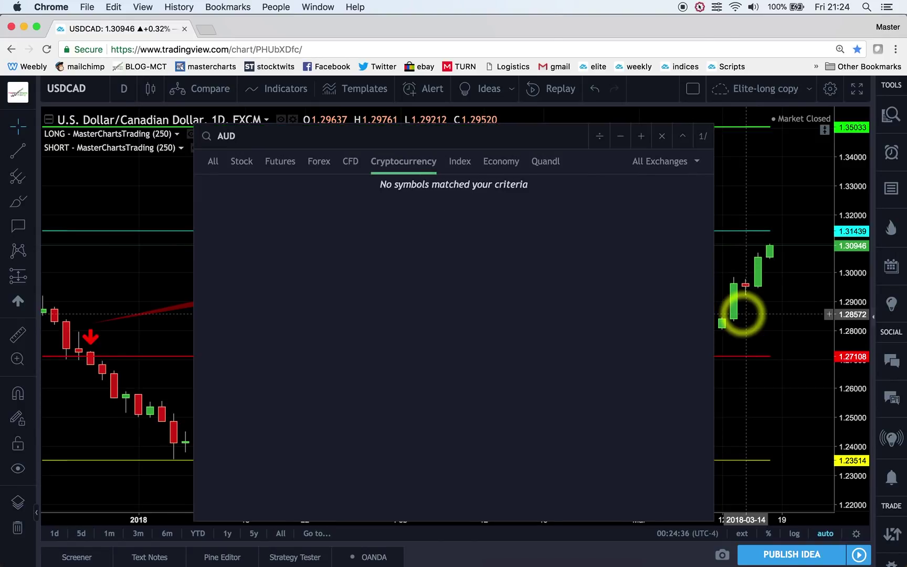
{"action": "type", "text": "USD"}
Confirm AUDUSD to show the Australian Dollar/U.S. Dollar daily chart with its indicator levels
{"action": "key", "text": "Return"}
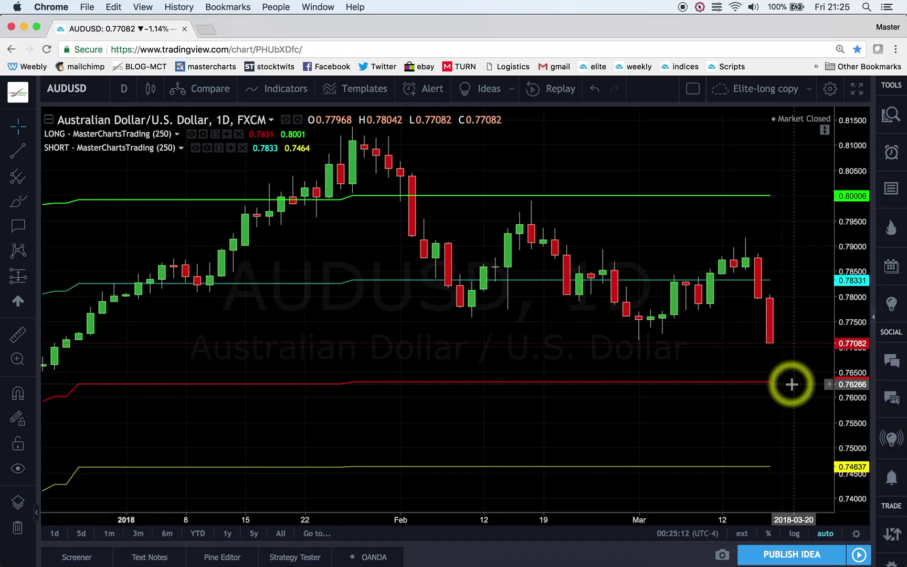
Enter NZDU to load the NZDUSD chart
{"action": "type", "text": "NZD"}
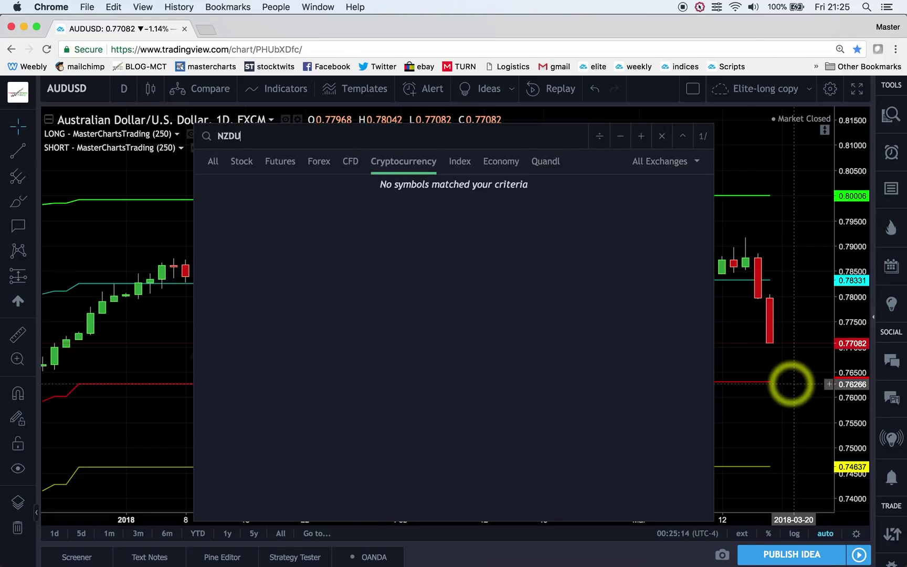
{"action": "type", "text": "U"}
{"action": "key", "text": "Return"}
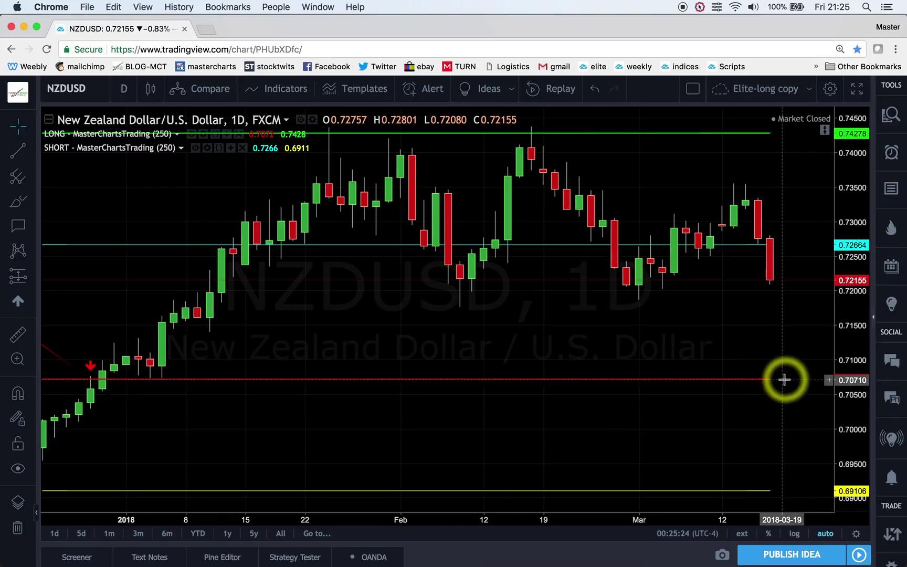
Load the EURUSD chart, then select and deselect its white up-arrow annotation
{"action": "type", "text": "EURUSD"}
{"action": "key", "text": "Return"}
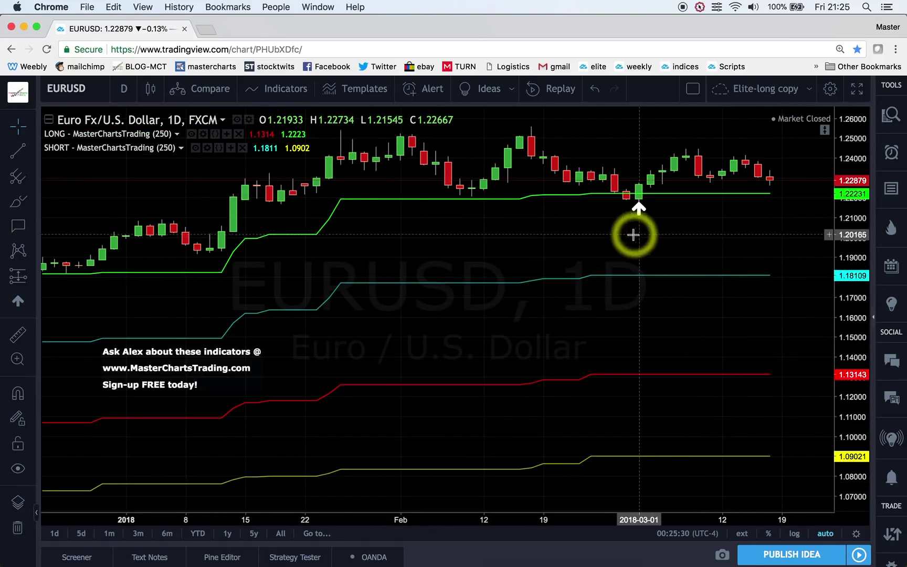
{"action": "left_click", "coordinate": [641, 212]}
{"action": "left_click", "coordinate": [662, 187]}
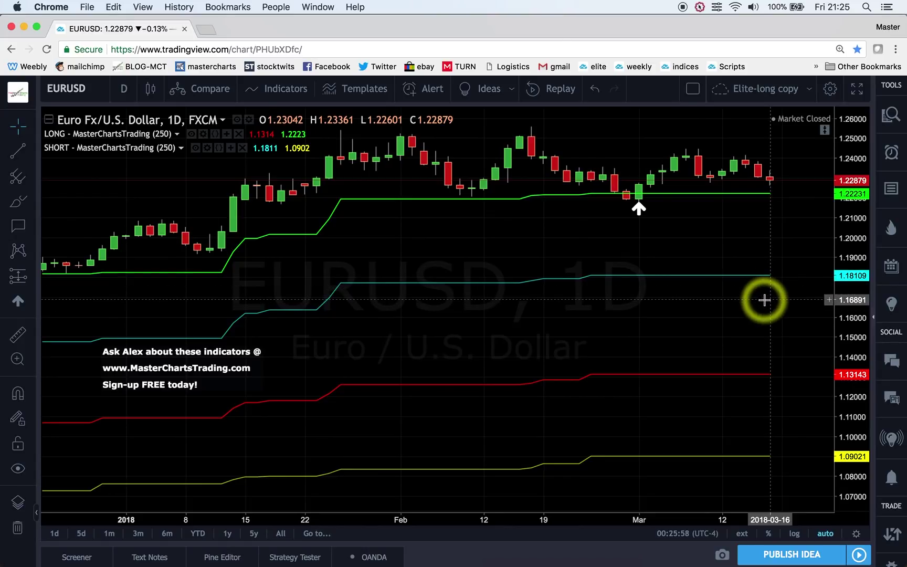
Load the GBPUSD daily chart, closing at 1.39448 with LONG and SHORT bands
{"action": "type", "text": "GBPUSD"}
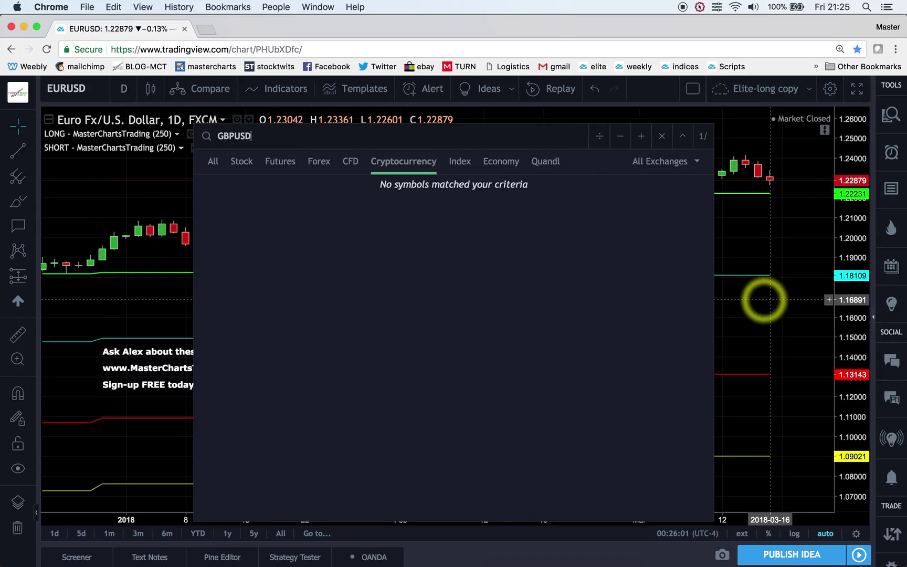
{"action": "key", "text": "Return"}
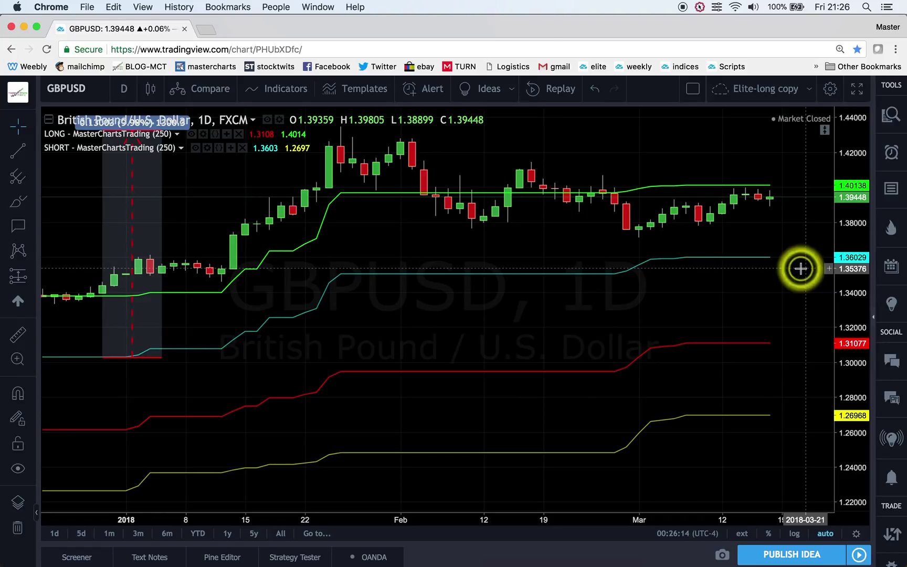
Load the XAUUSD gold chart and zoom out to show December through March
{"action": "type", "text": "DXY"}
{"action": "key", "text": "Return"}
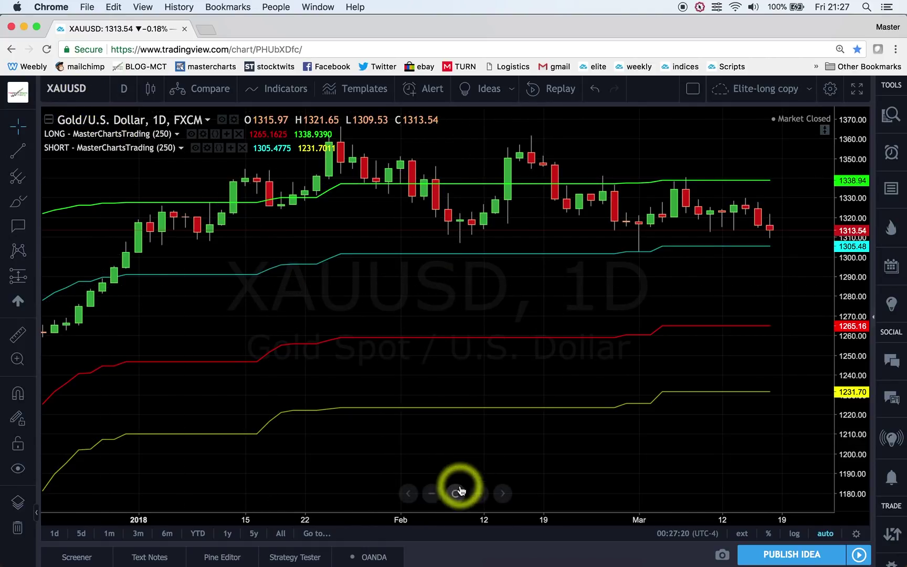
{"action": "left_click", "coordinate": [427, 494]}
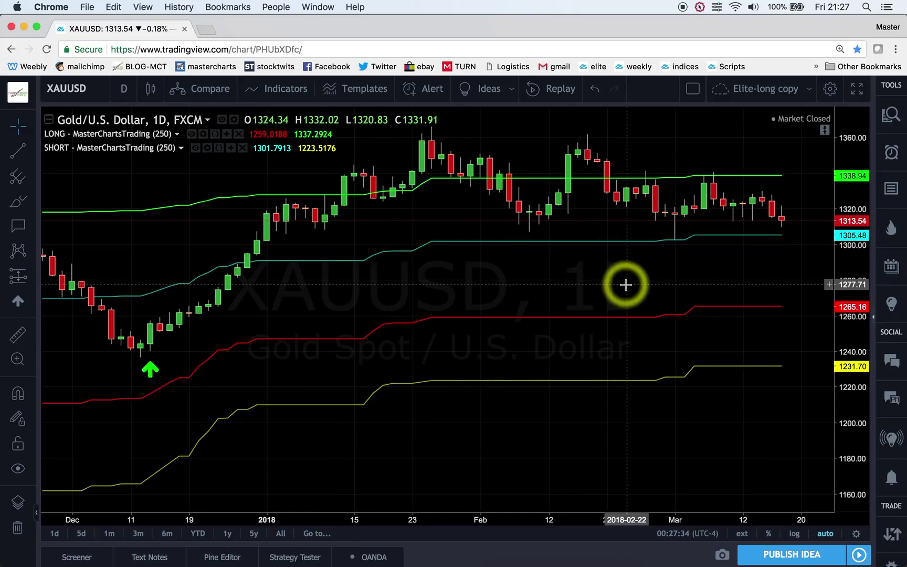
Review the DXY US Dollar Index chart, then load Gold Futures GC1!, correcting a typo
{"action": "type", "text": "DXY"}
{"action": "key", "text": "Return"}
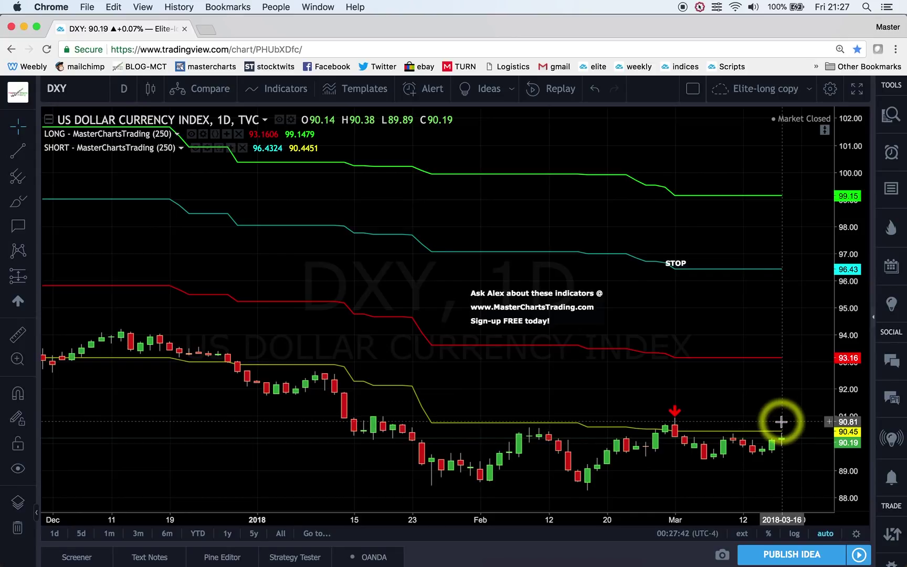
{"action": "type", "text": "G"}
{"action": "type", "text": "I"}
{"action": "key", "text": "BackSpace"}
{"action": "type", "text": "1!"}
{"action": "key", "text": "Return"}
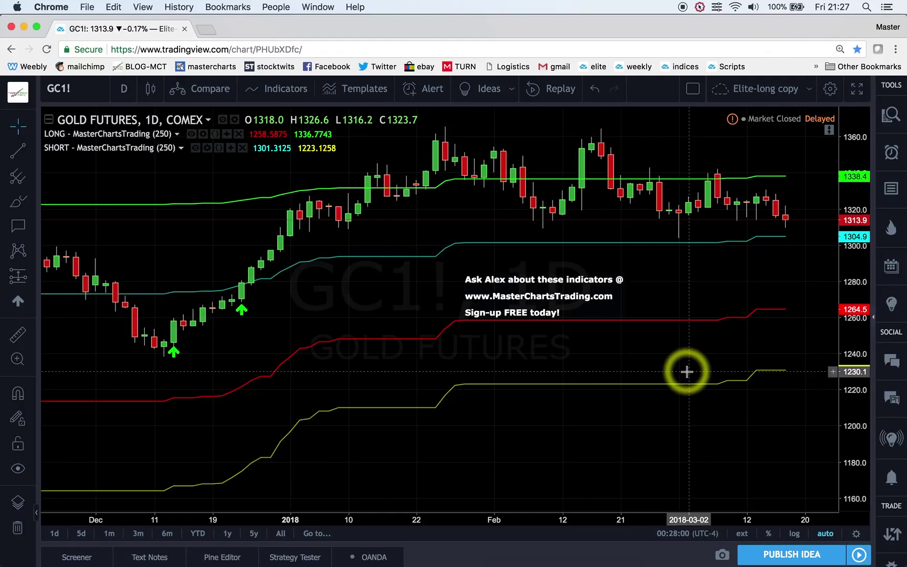
Zoom into recent GDX Gold Miners candles, then load the GDXJ Junior Gold Miners chart
{"action": "type", "text": "GDX"}
{"action": "key", "text": "Return"}
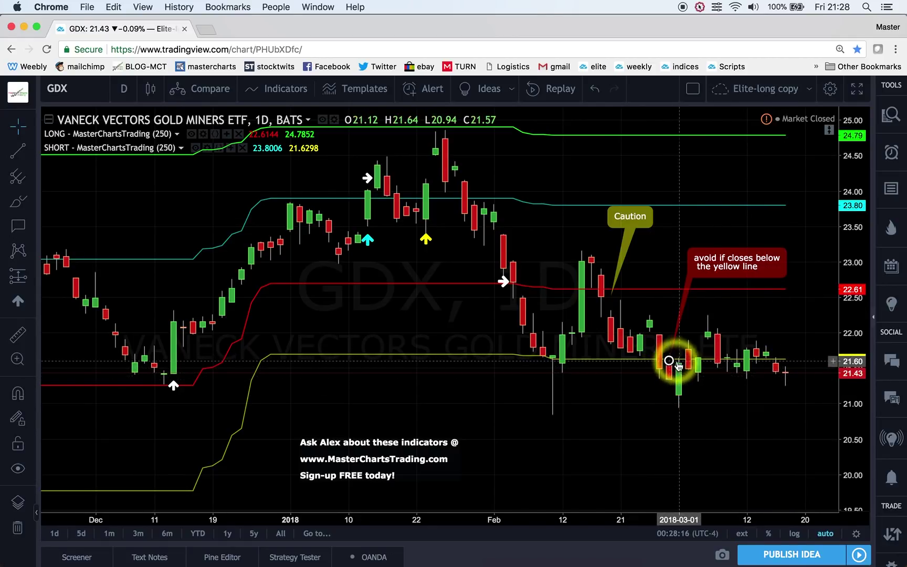
{"action": "scroll", "coordinate": [685, 376], "scroll_direction": "up", "scroll_amount": 2}
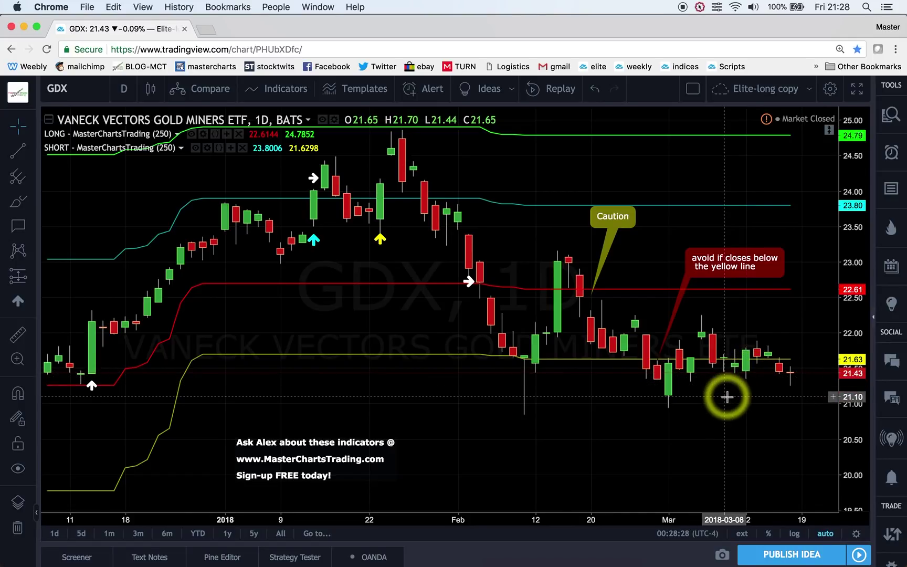
{"action": "type", "text": "GDXJ"}
{"action": "key", "text": "Return"}
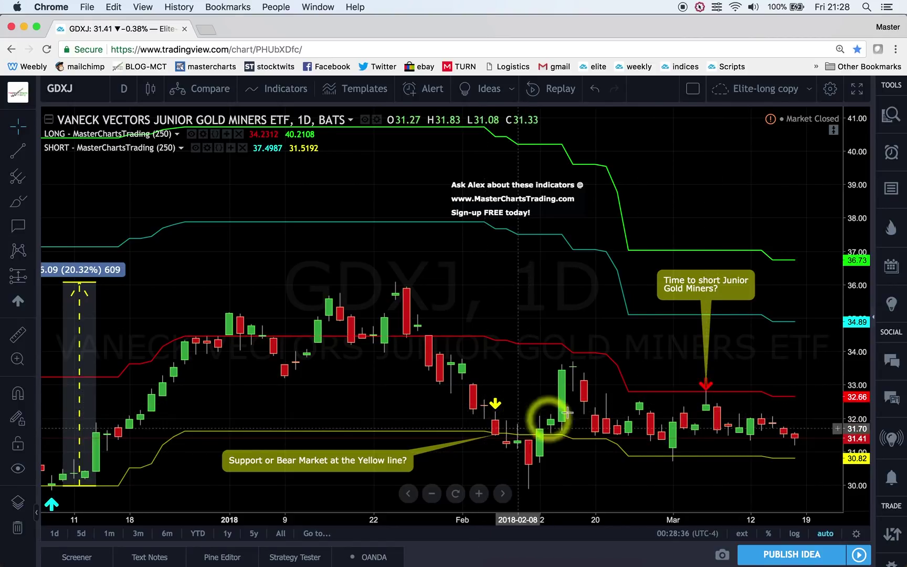
{"action": "left_click", "coordinate": [708, 393]}
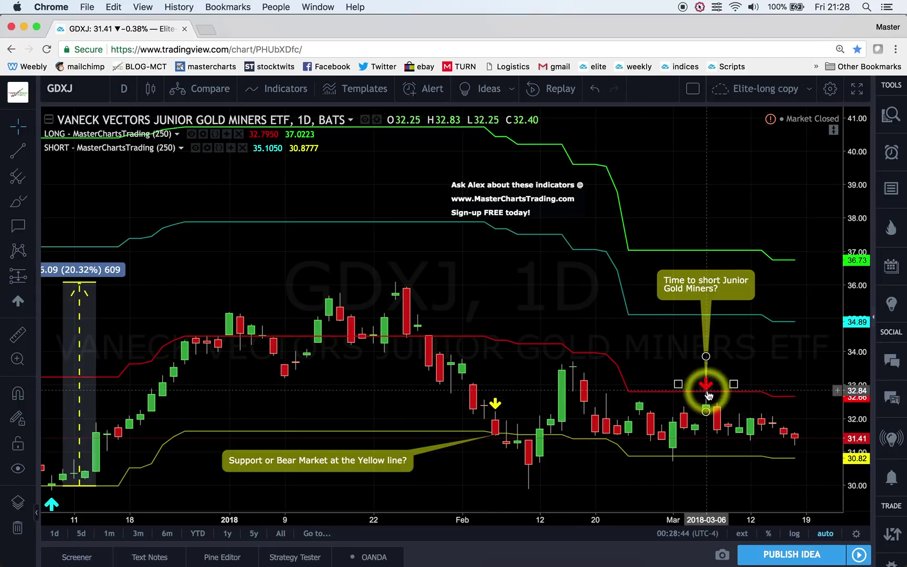
{"action": "left_click", "coordinate": [699, 428]}
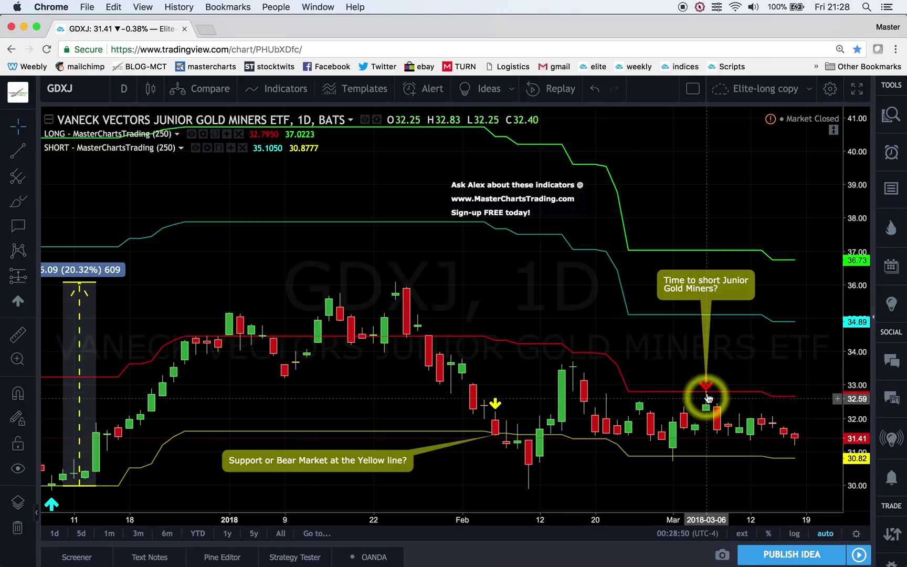
{"action": "left_click", "coordinate": [708, 398]}
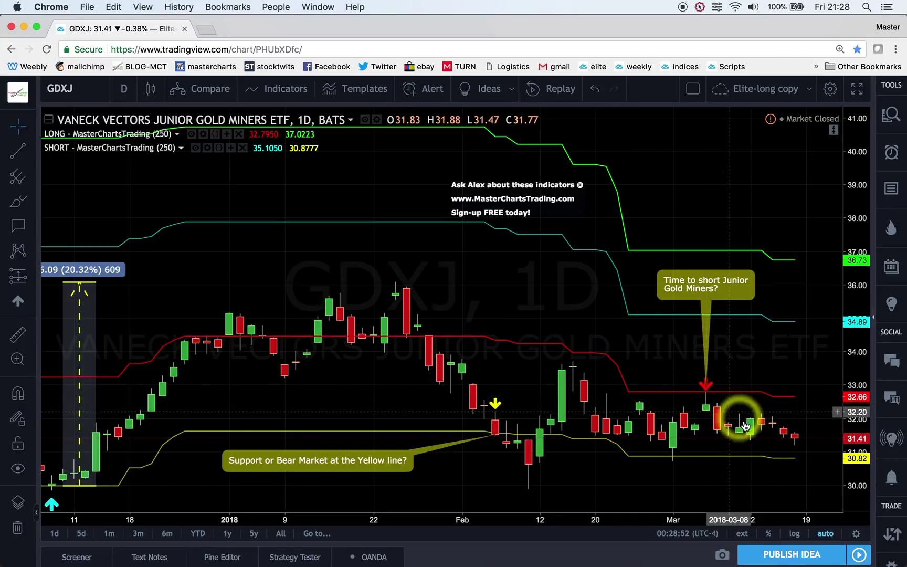
{"action": "left_click", "coordinate": [791, 450]}
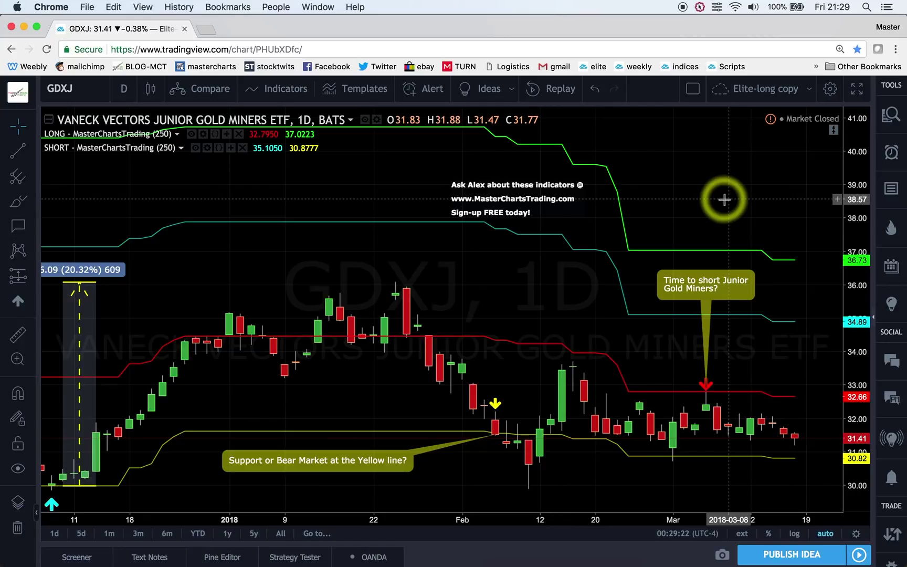
{"action": "left_click", "coordinate": [704, 194]}
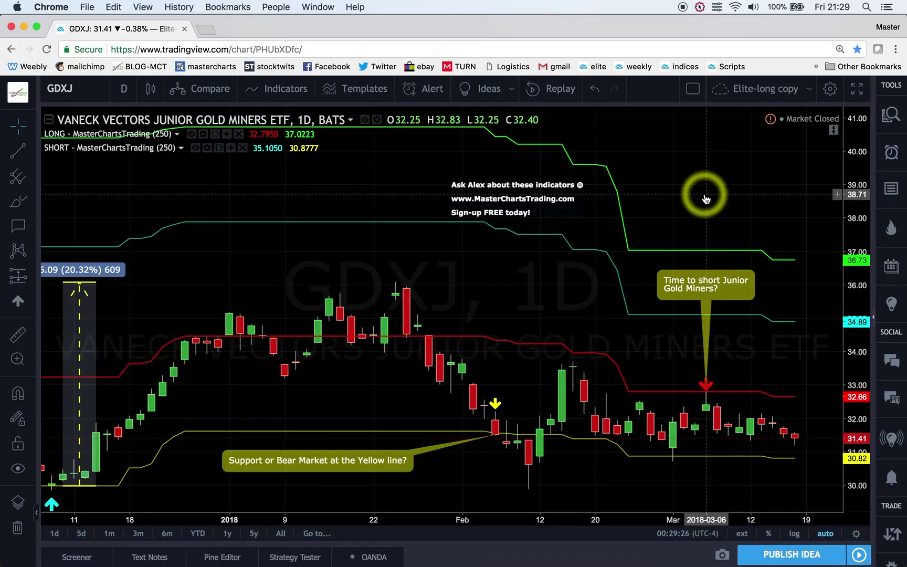
{"action": "key", "text": "super+Tab"}
{"action": "key", "text": "super+Tab"}
{"action": "key", "text": "super+Tab"}
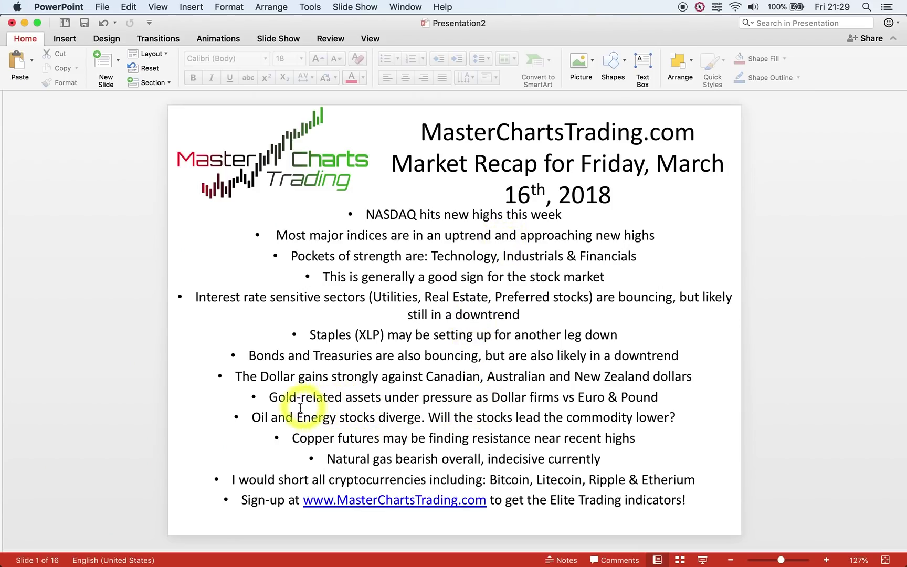
{"action": "key", "text": "super+Tab"}
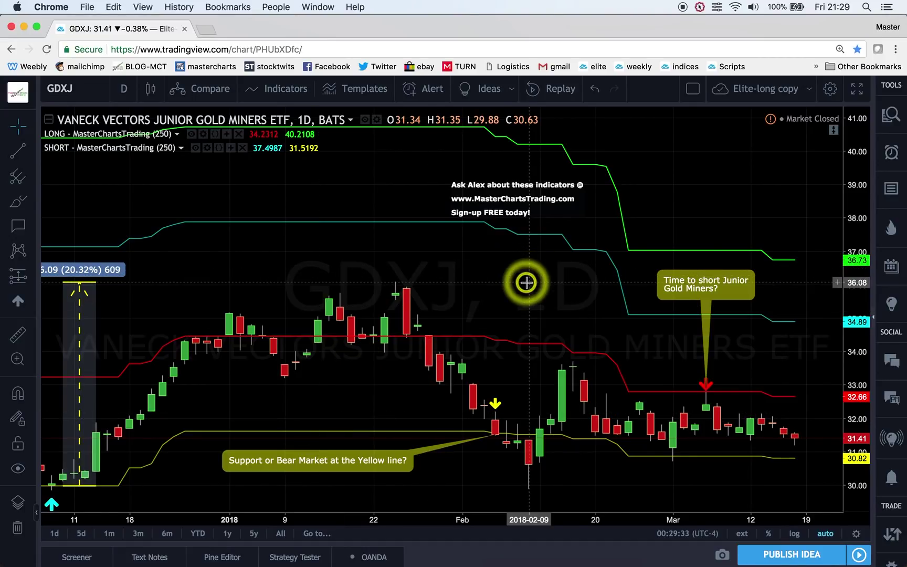
Load the Gold Miners ETF (GDX) chart, correcting the GDXJ entry to GDX
{"action": "type", "text": "GDXJ"}
{"action": "key", "text": "BackSpace"}
{"action": "key", "text": "Return"}
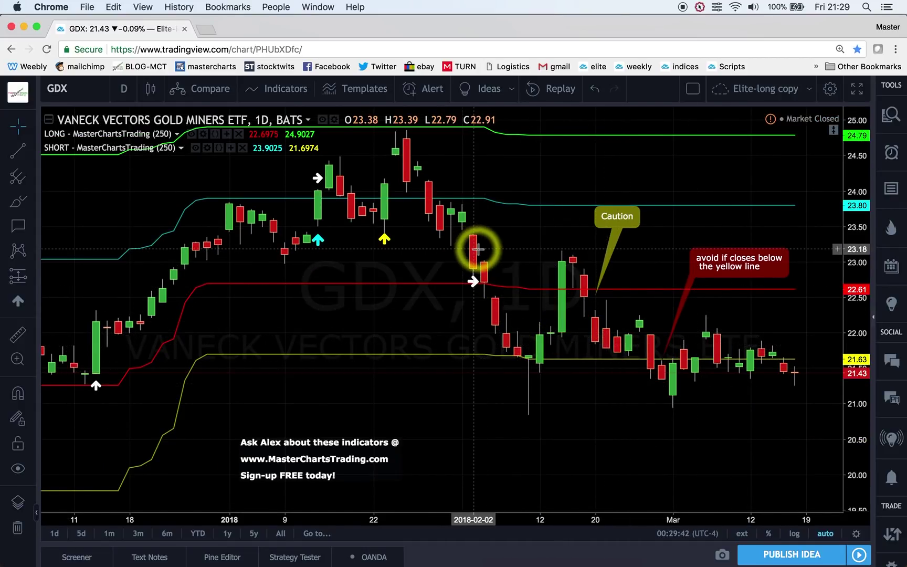
Switch to the SPDR Gold Trust (GLD) daily chart
{"action": "type", "text": "xa"}
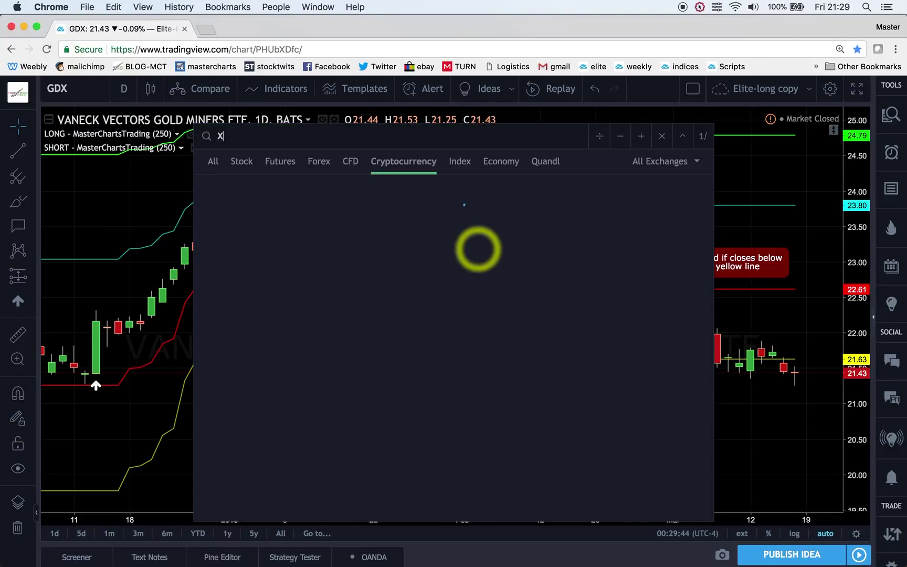
{"action": "key", "text": "BackSpace"}
{"action": "key", "text": "BackSpace"}
{"action": "type", "text": "gld"}
{"action": "key", "text": "Return"}
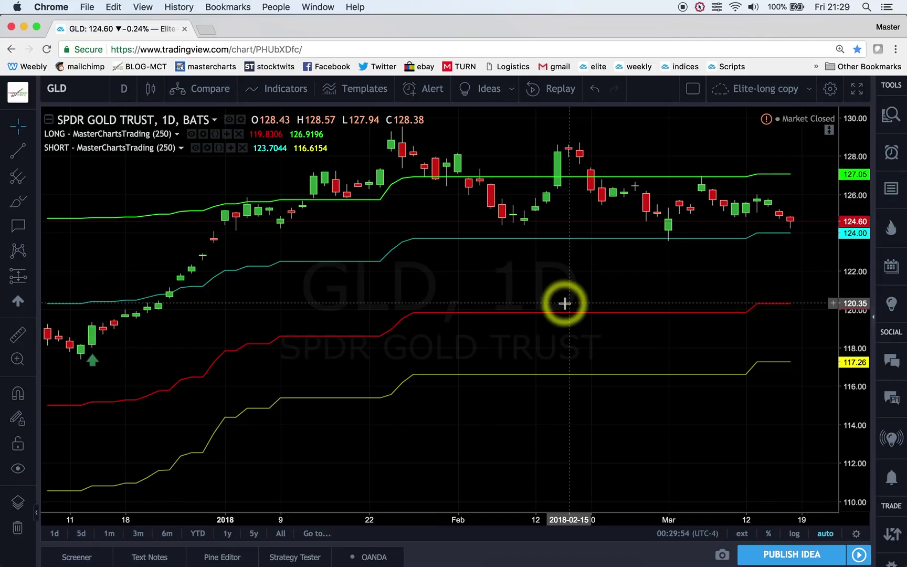
Load the Light Crude Oil Futures (CL1!) daily chart
{"action": "type", "text": "CL"}
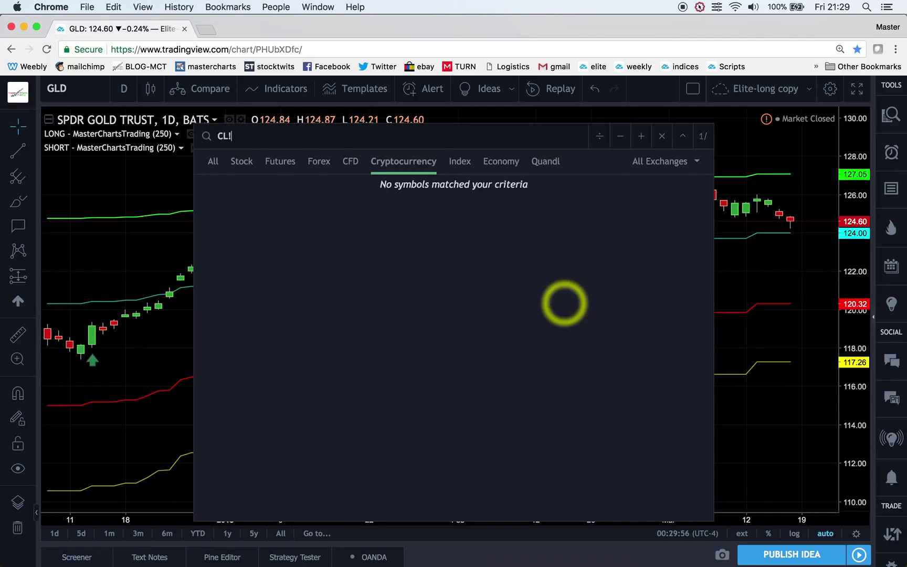
{"action": "type", "text": "1!"}
{"action": "key", "text": "Return"}
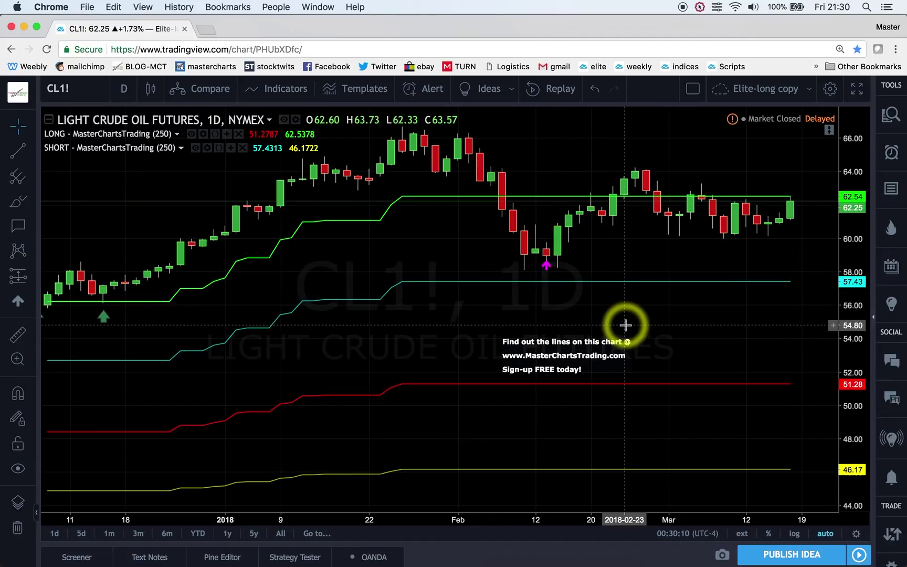
Enter XLE to switch from the CL1! chart to the Energy Select Sector fund
{"action": "type", "text": "XLE"}
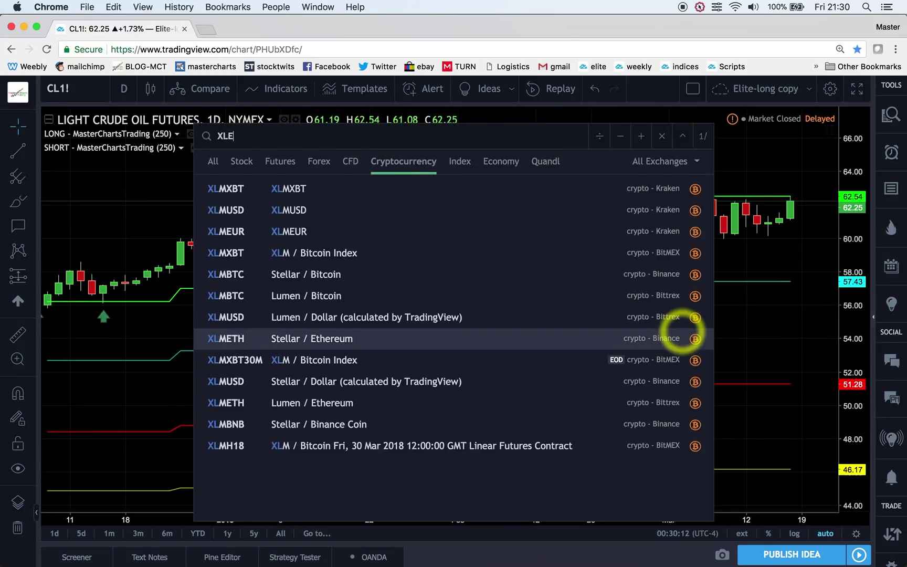
{"action": "key", "text": "Return"}
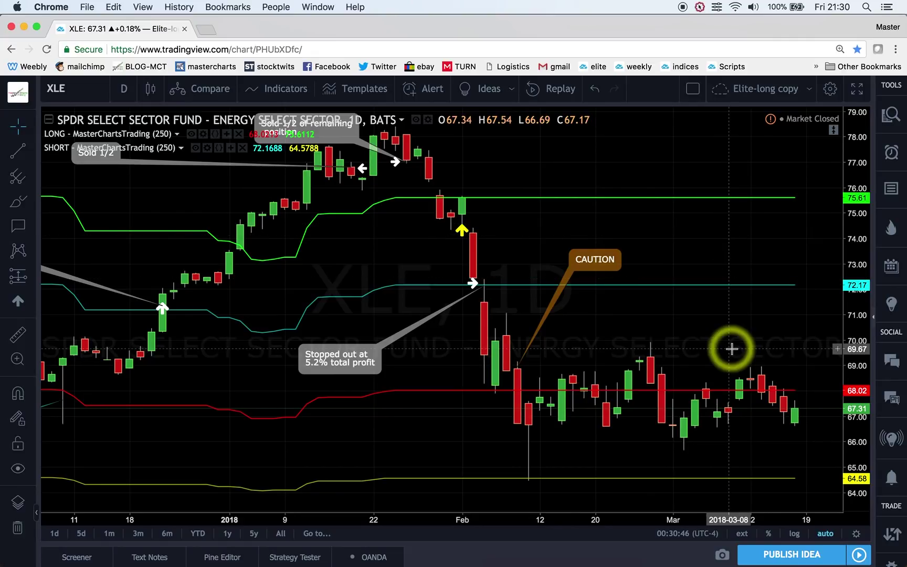
Zoom out the XLE chart, then load the Exxon Mobil (XOM) daily chart
{"action": "scroll", "coordinate": [782, 314], "scroll_direction": "down", "scroll_amount": 3}
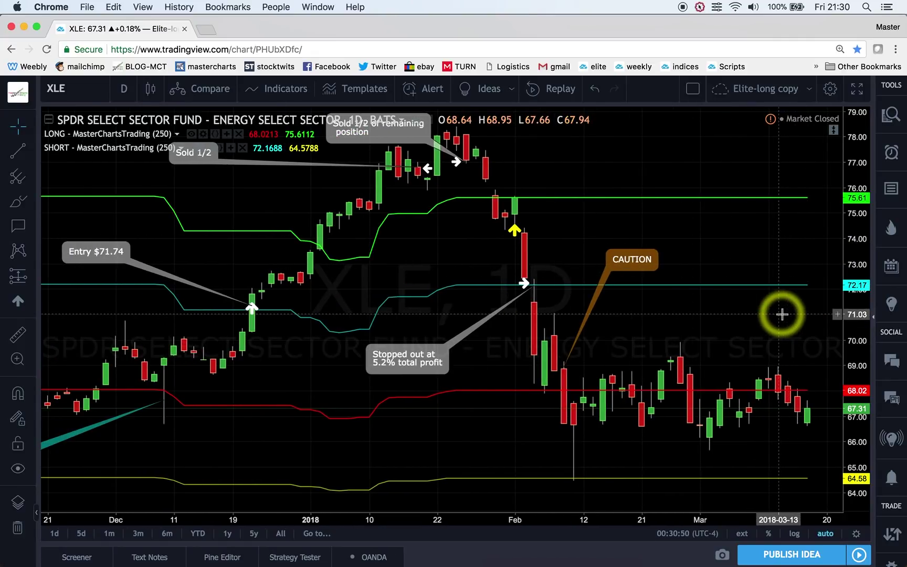
{"action": "type", "text": "XOM"}
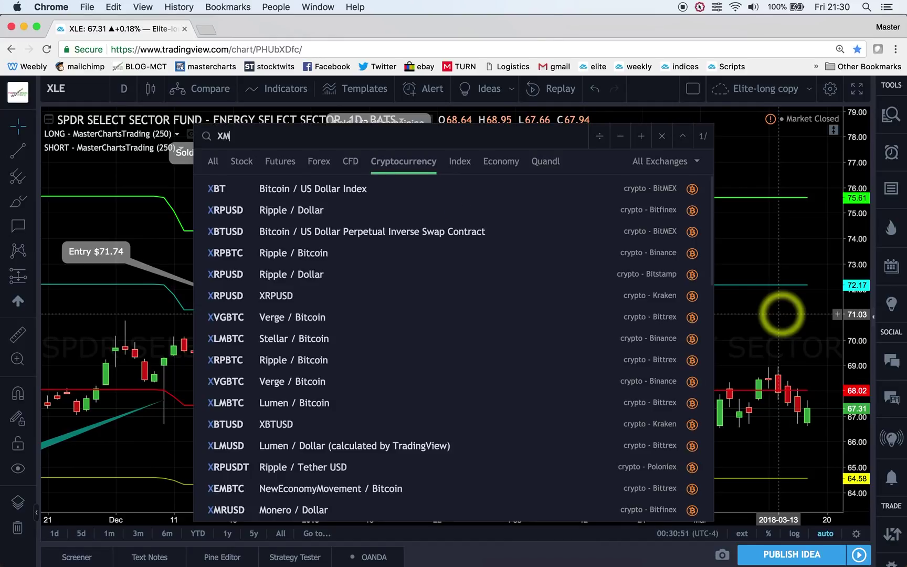
{"action": "key", "text": "Return"}
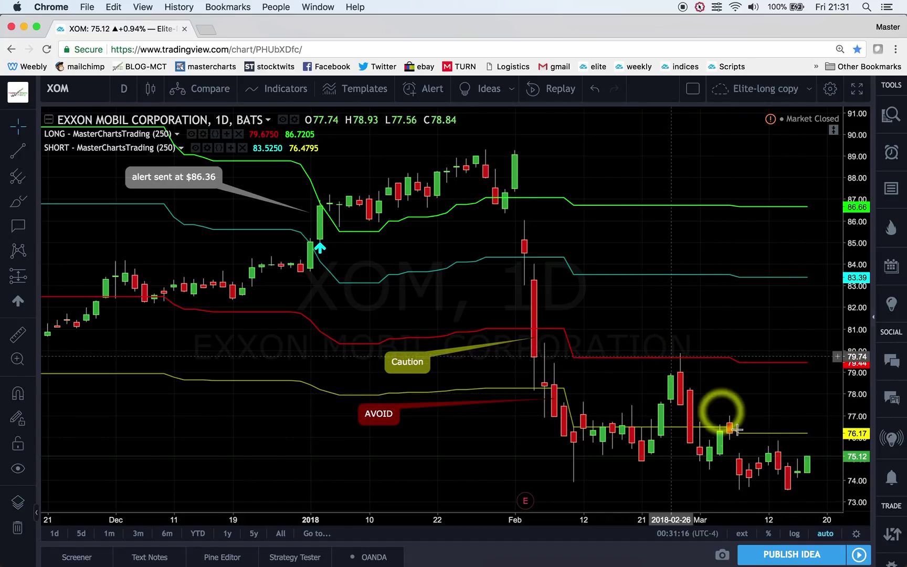
Revisit the XLE chart, then load the WTI crude oil (USOIL) daily chart
{"action": "left_click", "coordinate": [677, 326]}
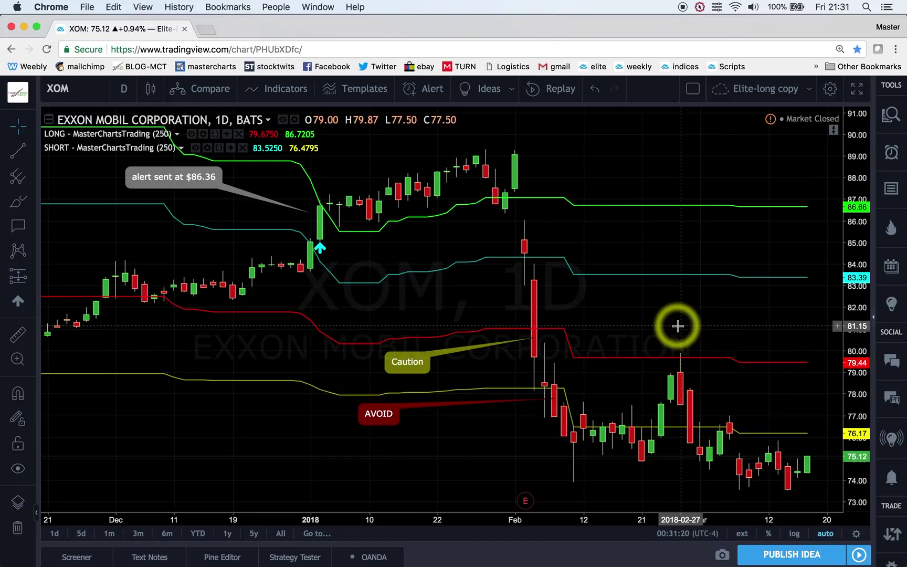
{"action": "type", "text": "XLE"}
{"action": "key", "text": "Return"}
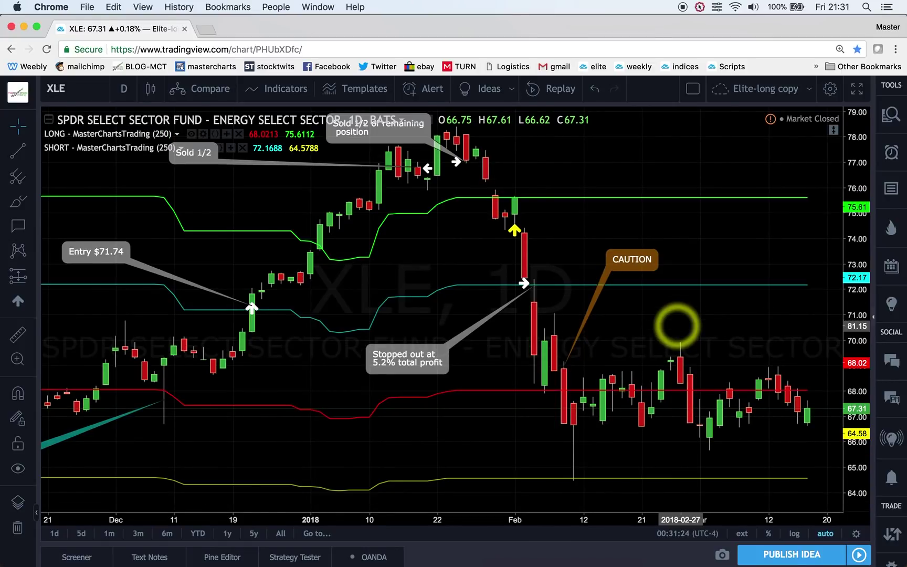
{"action": "type", "text": "USOIL"}
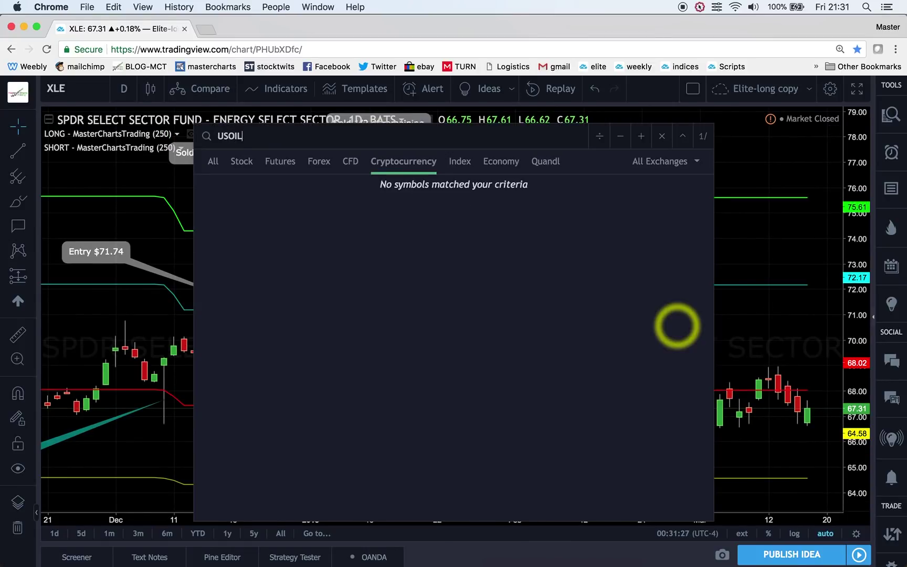
{"action": "key", "text": "Return"}
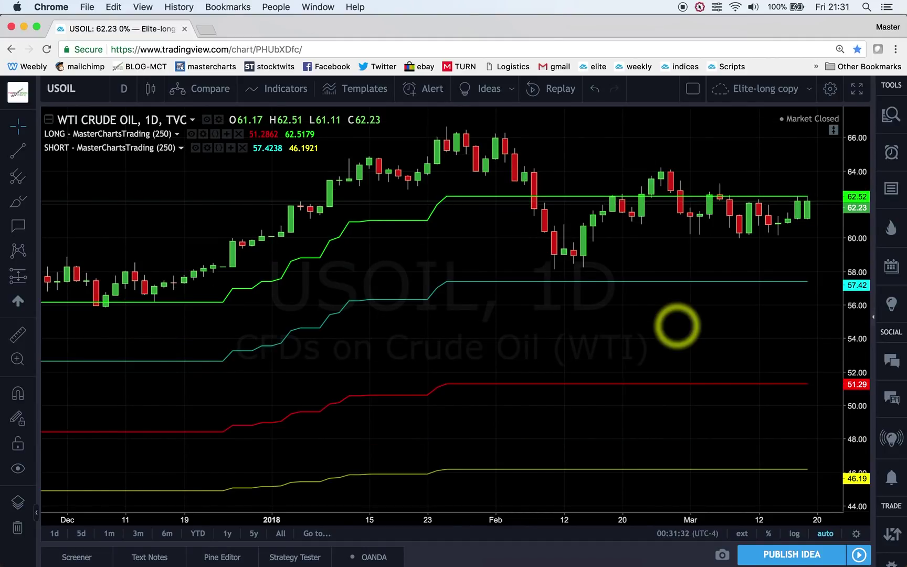
Load the Natural Gas Futures (NG1!) daily chart
{"action": "type", "text": "NG"}
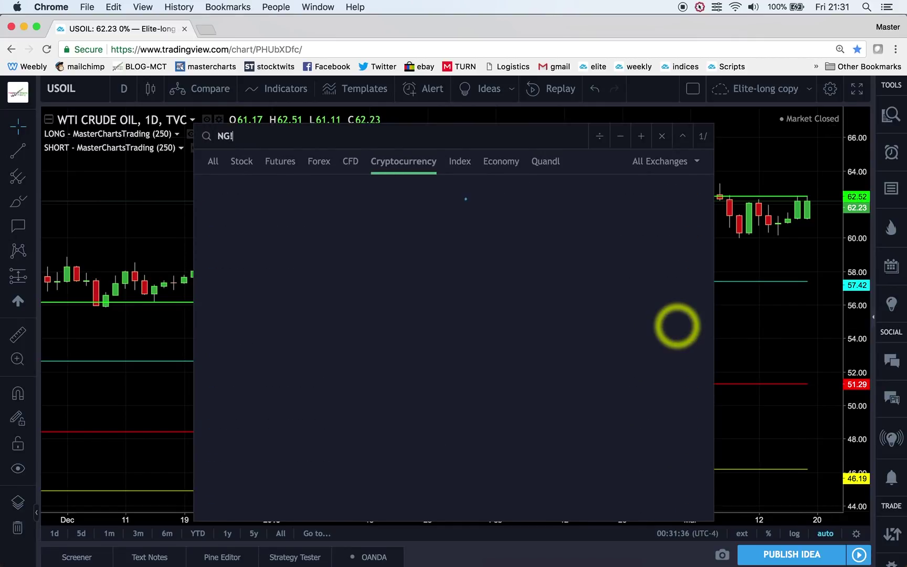
{"action": "type", "text": "1!"}
{"action": "key", "text": "Return"}
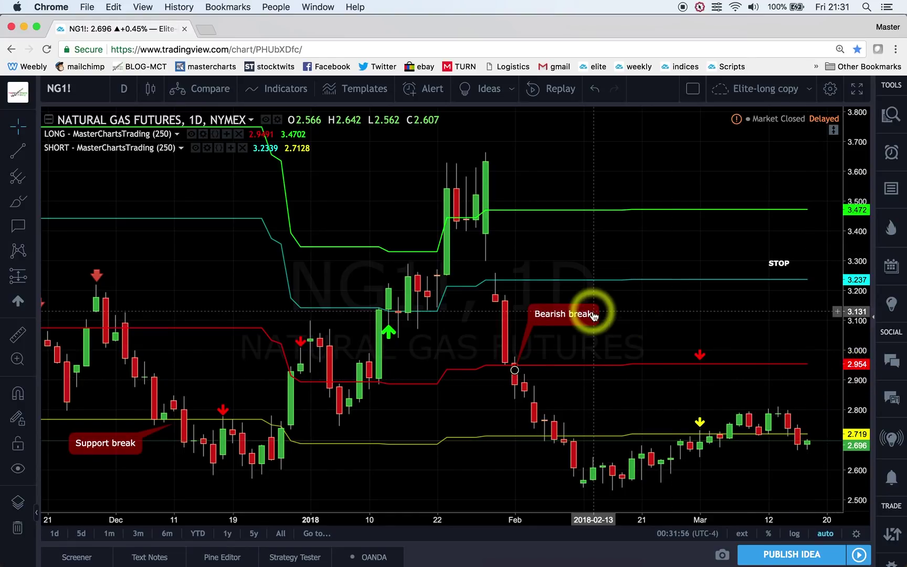
Check the UGAZ chart, then load the Copper Futures (HG1!) daily chart
{"action": "left_click", "coordinate": [633, 339]}
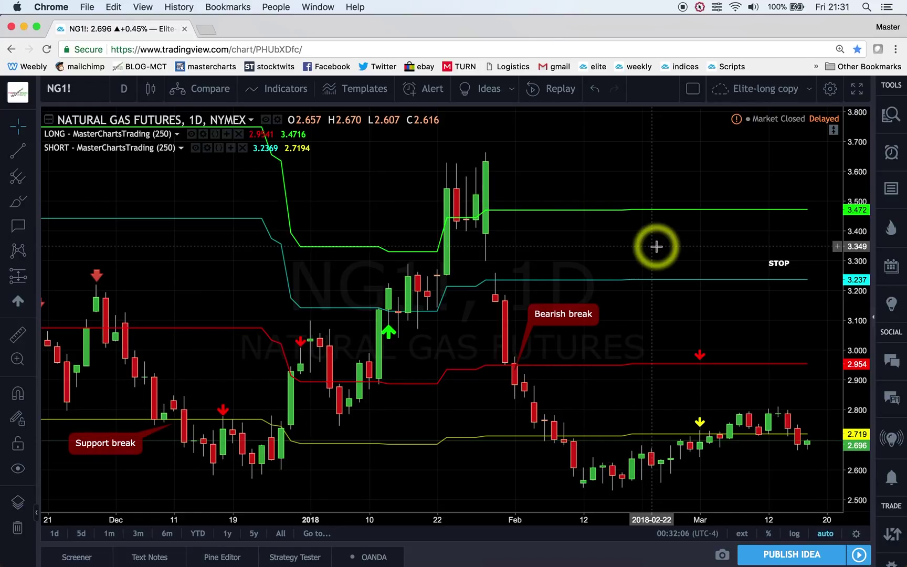
{"action": "type", "text": "UGAZ"}
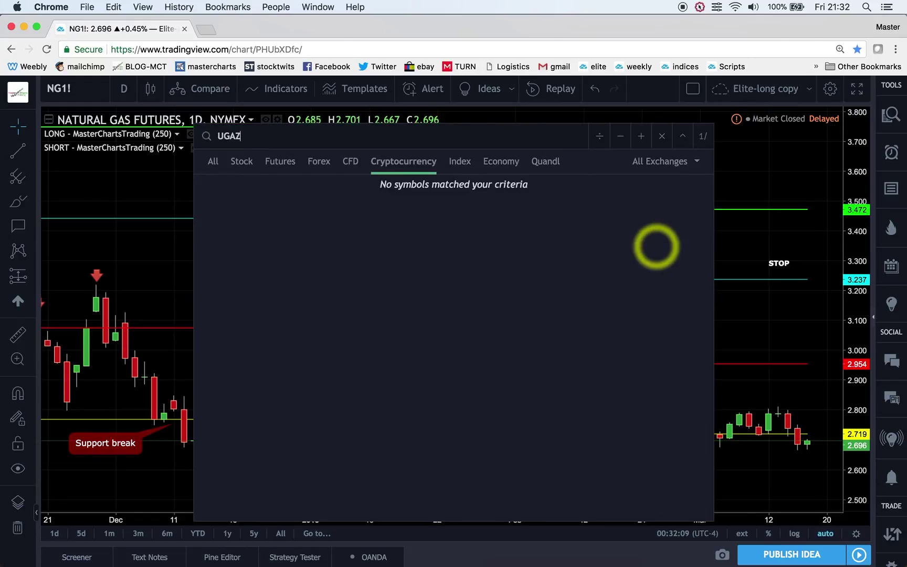
{"action": "key", "text": "Return"}
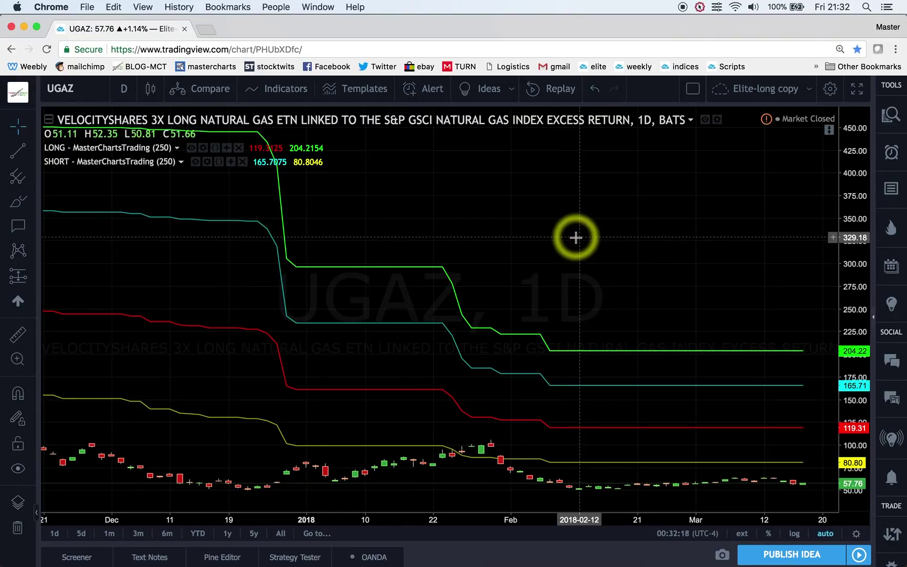
{"action": "type", "text": "HG1!"}
{"action": "key", "text": "Return"}
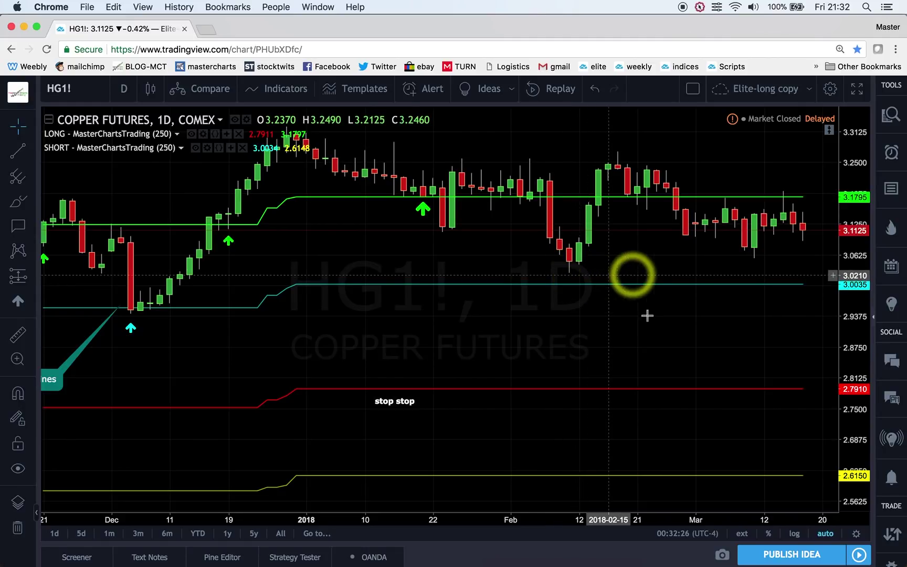
{"action": "left_click", "coordinate": [481, 495]}
{"action": "left_click", "coordinate": [481, 495]}
{"action": "left_click", "coordinate": [480, 493]}
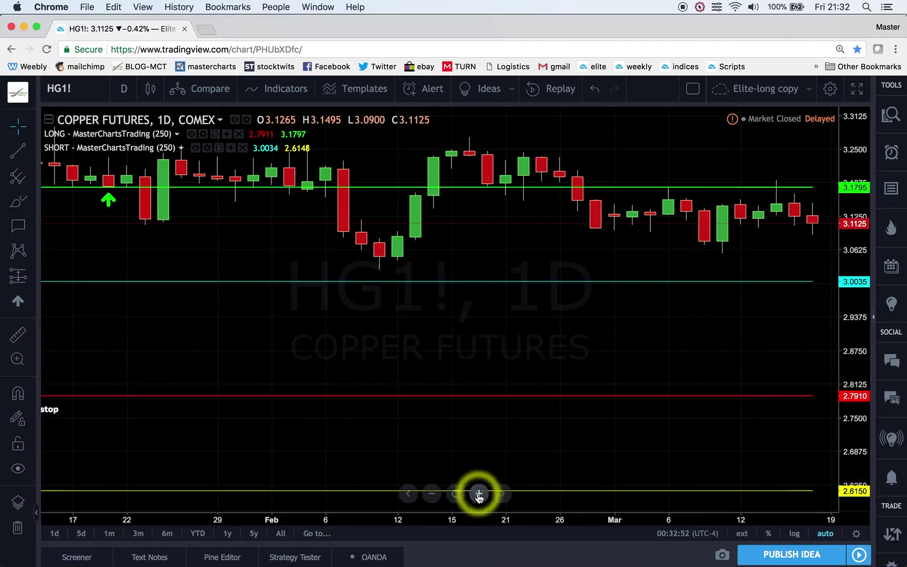
{"action": "left_click", "coordinate": [477, 494]}
{"action": "left_click", "coordinate": [438, 495]}
{"action": "left_click", "coordinate": [437, 494]}
{"action": "scroll", "coordinate": [572, 357], "scroll_direction": "right", "scroll_amount": 5}
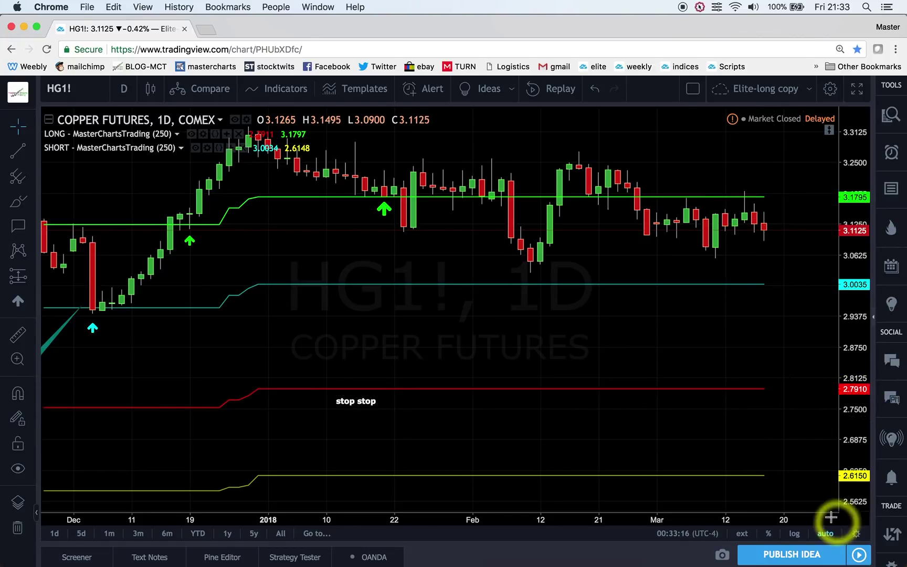
{"action": "left_click", "coordinate": [768, 419]}
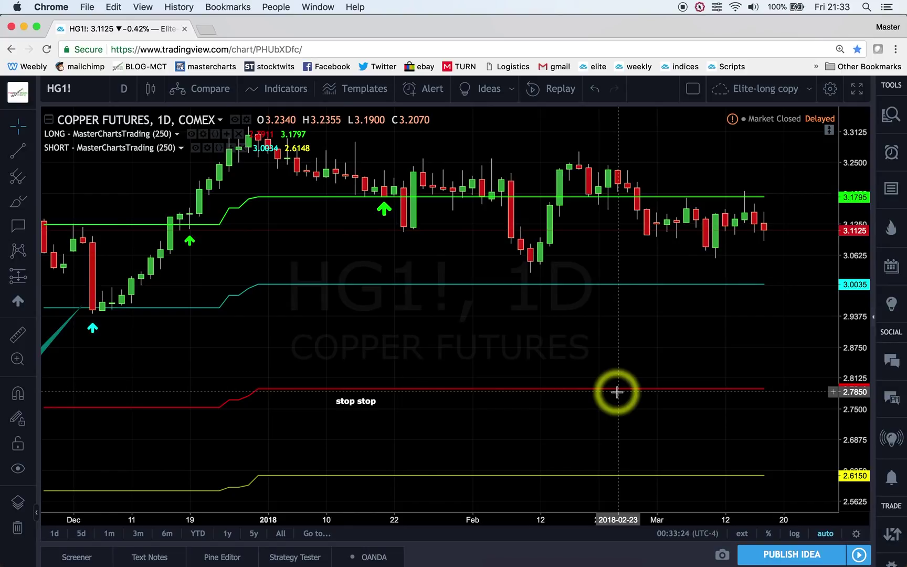
{"action": "left_click", "coordinate": [550, 373]}
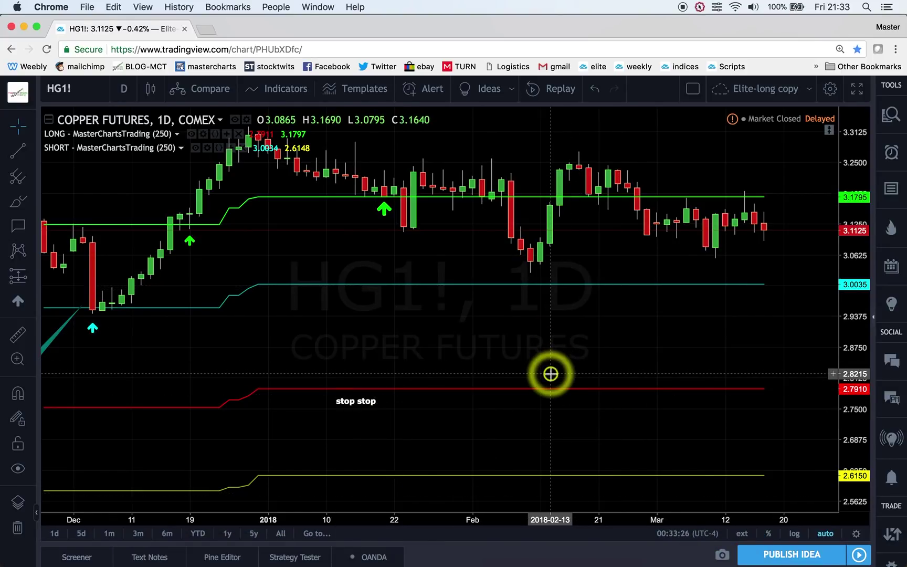
{"action": "type", "text": "BTCUSD"}
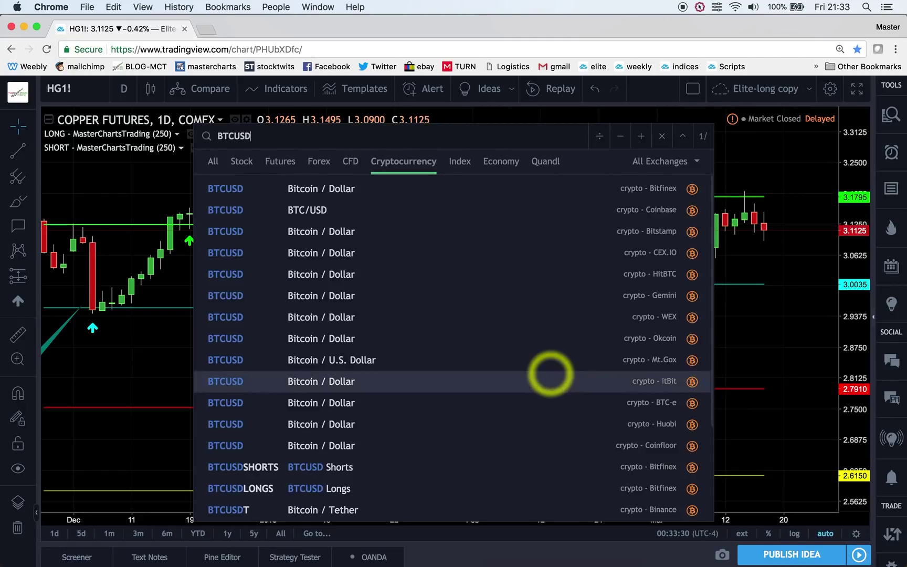
Load the BTCUSD chart and raise the stop label onto the 13116.7 line
{"action": "key", "text": "Return"}
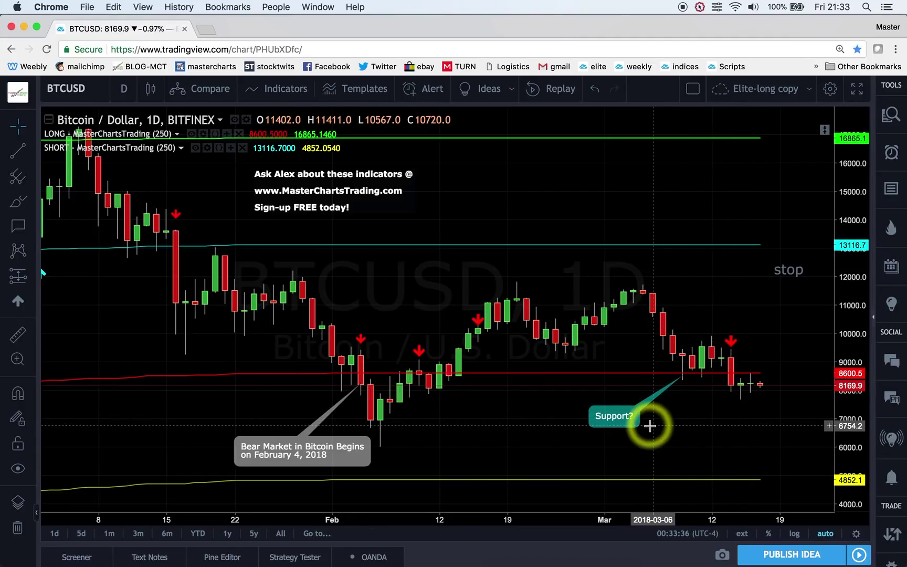
{"action": "scroll", "coordinate": [650, 425], "scroll_direction": "left", "scroll_amount": 5}
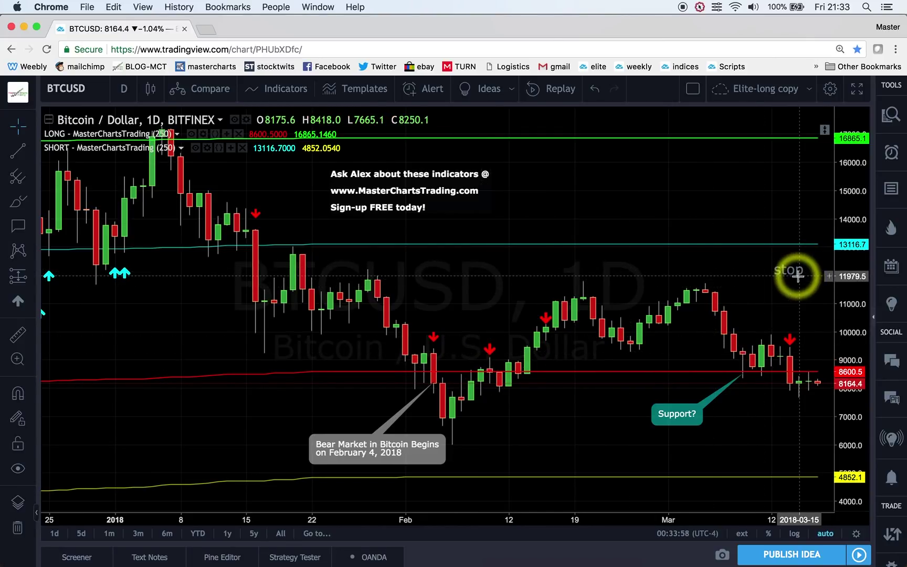
{"action": "left_click_drag", "start_coordinate": [795, 272], "coordinate": [786, 234]}
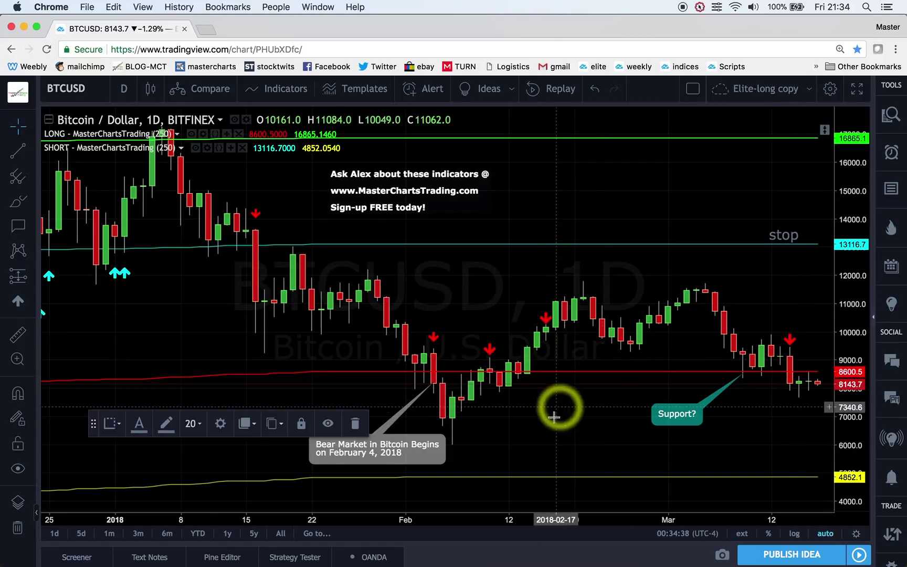
Zoom in on the latest Bitcoin candles, then zoom back out two steps
{"action": "left_click", "coordinate": [479, 494]}
{"action": "left_click", "coordinate": [478, 494]}
{"action": "left_click", "coordinate": [479, 493]}
{"action": "left_click", "coordinate": [479, 493]}
{"action": "left_click", "coordinate": [479, 493]}
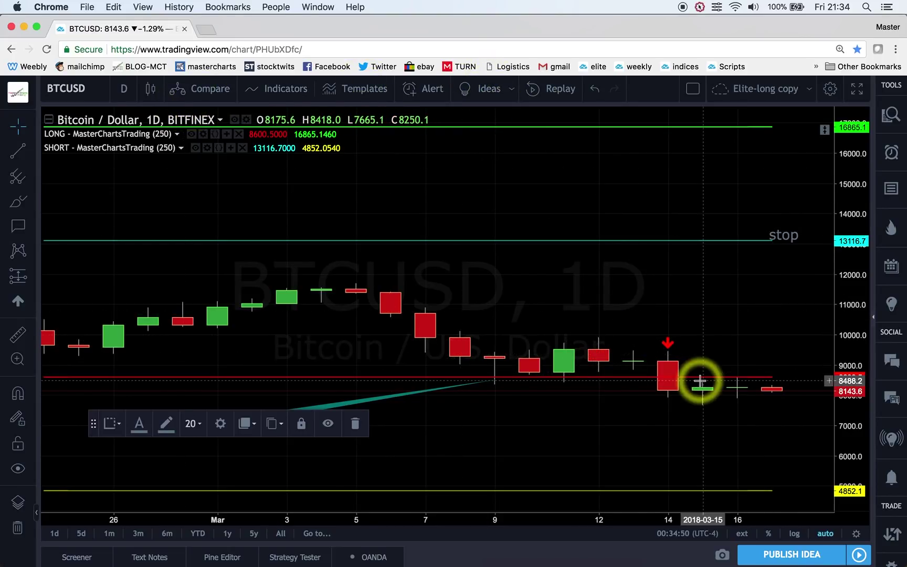
{"action": "mouse_move", "coordinate": [411, 480]}
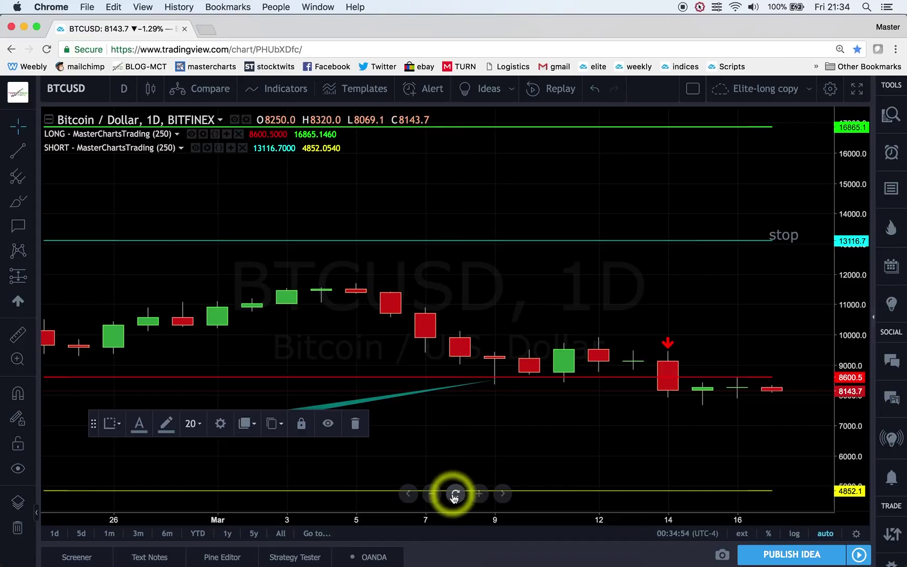
{"action": "left_click", "coordinate": [433, 495]}
{"action": "left_click", "coordinate": [435, 495]}
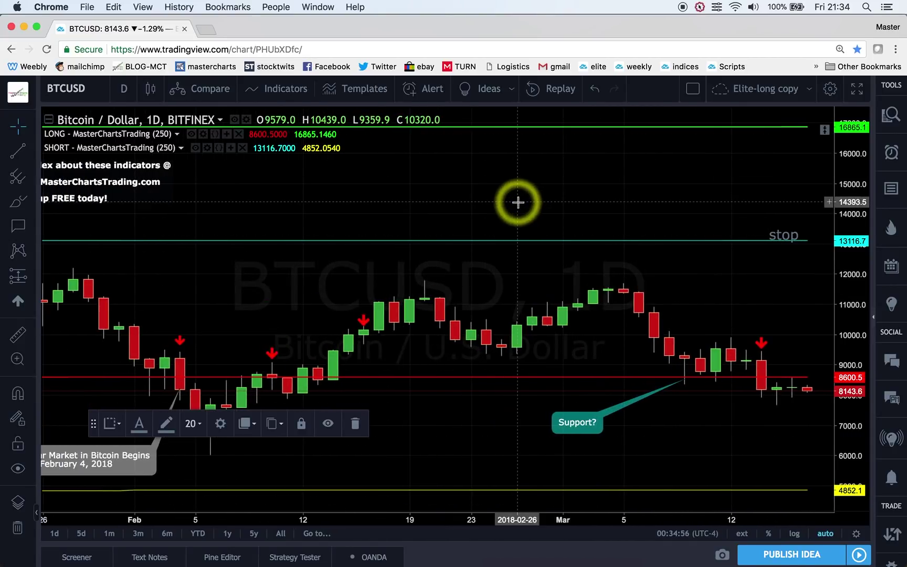
Switch to the Bitfinex Litecoin / Dollar (LTCUSD) chart and zoom out for more history
{"action": "type", "text": "LTCUSD"}
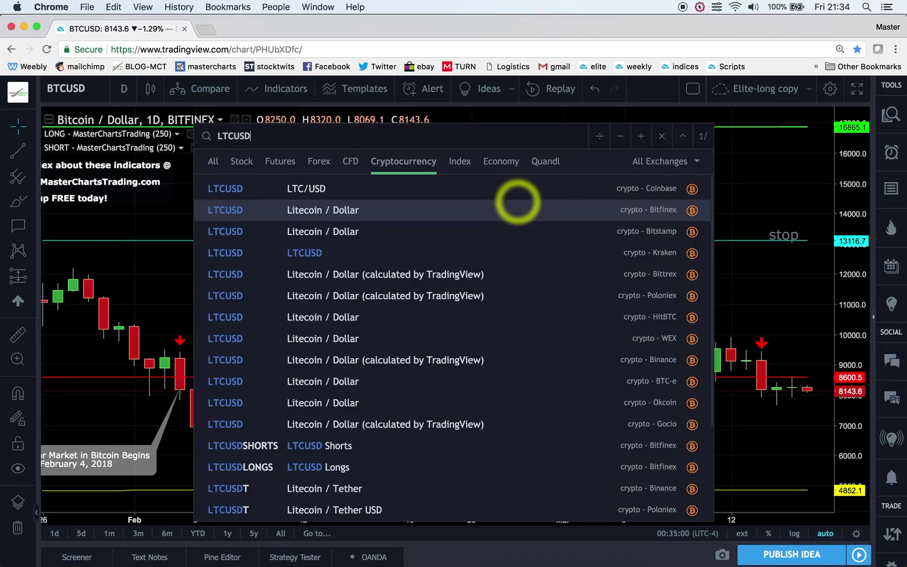
{"action": "left_click", "coordinate": [519, 202]}
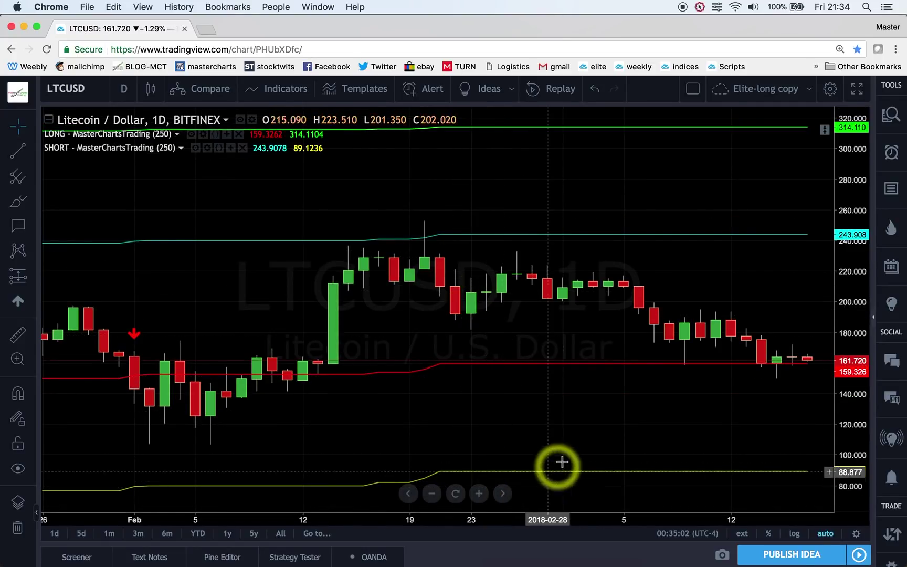
{"action": "mouse_move", "coordinate": [479, 505]}
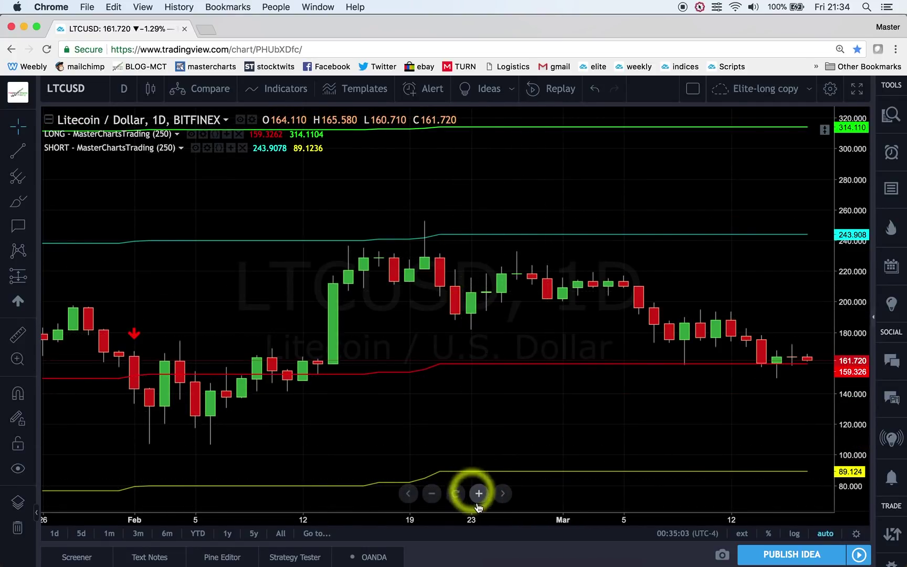
{"action": "left_click", "coordinate": [439, 503]}
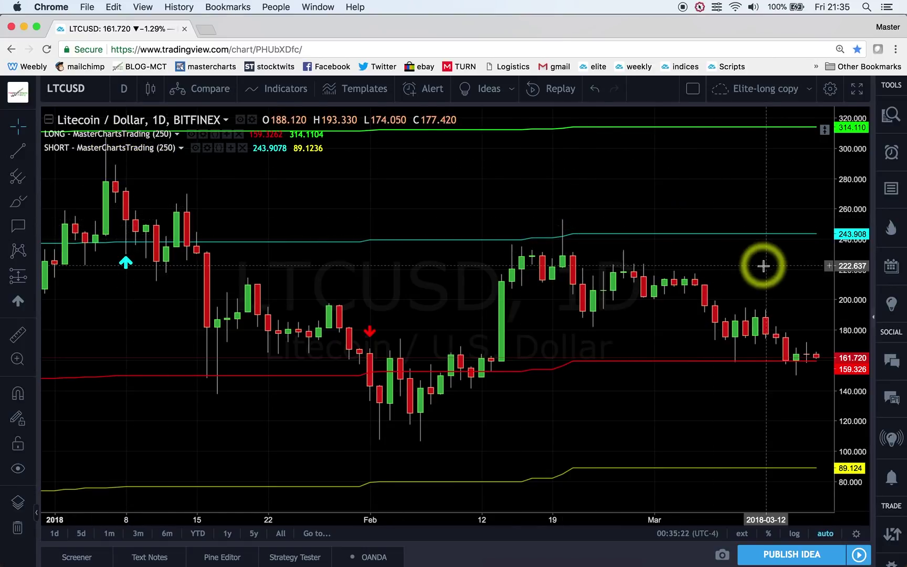
{"action": "scroll", "coordinate": [792, 355], "scroll_direction": "right", "scroll_amount": 2}
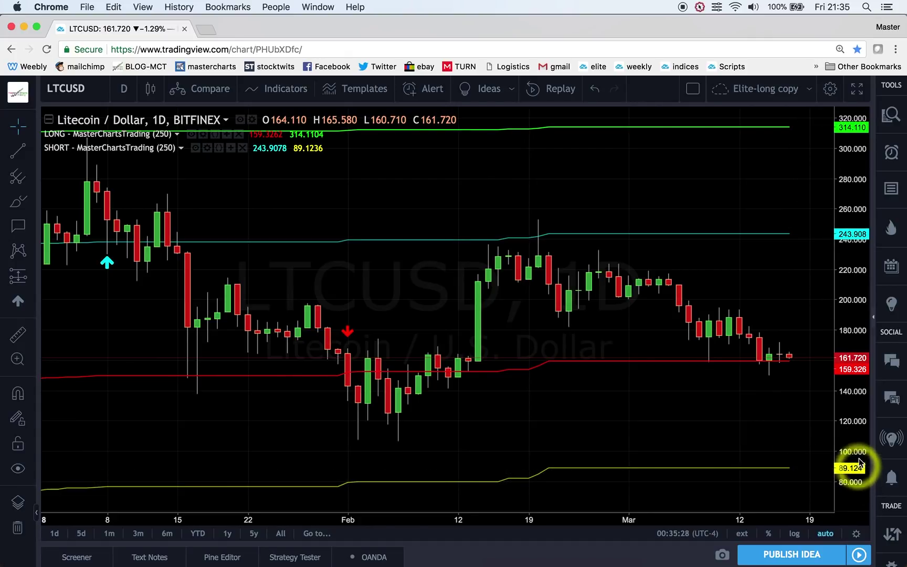
Measure the price range from the 13 Mar candle near 159 down to the 89 support line
{"action": "left_click", "coordinate": [17, 280]}
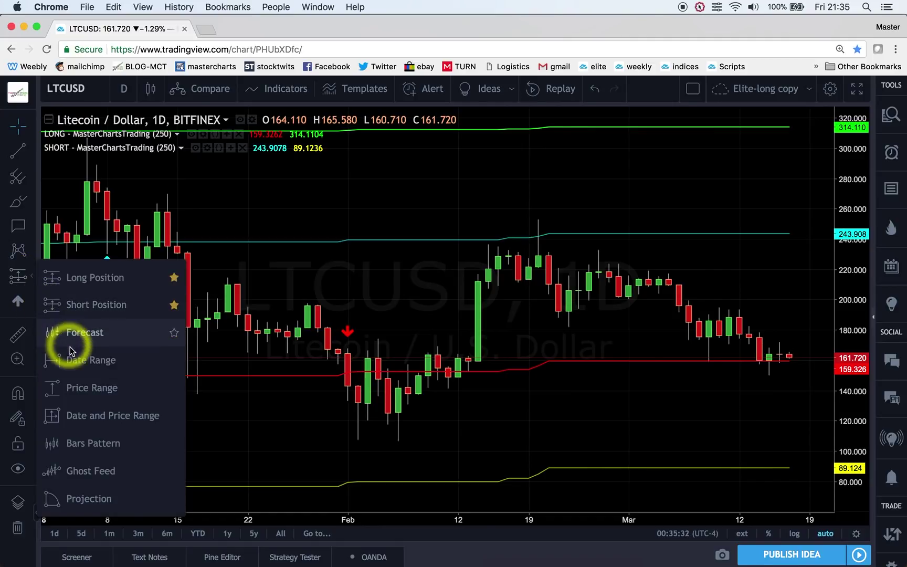
{"action": "left_click", "coordinate": [79, 387]}
{"action": "left_click", "coordinate": [759, 363]}
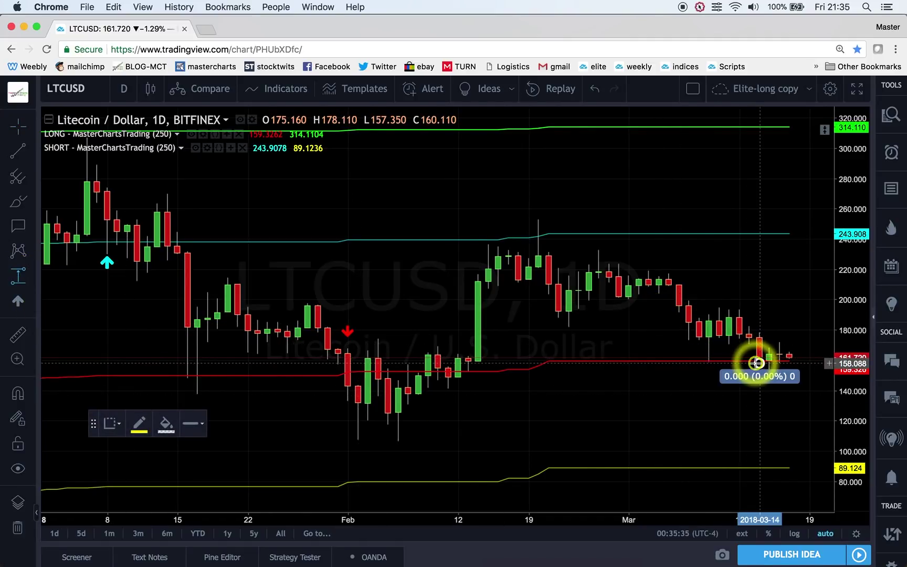
{"action": "left_click", "coordinate": [789, 467]}
{"action": "left_click", "coordinate": [702, 445]}
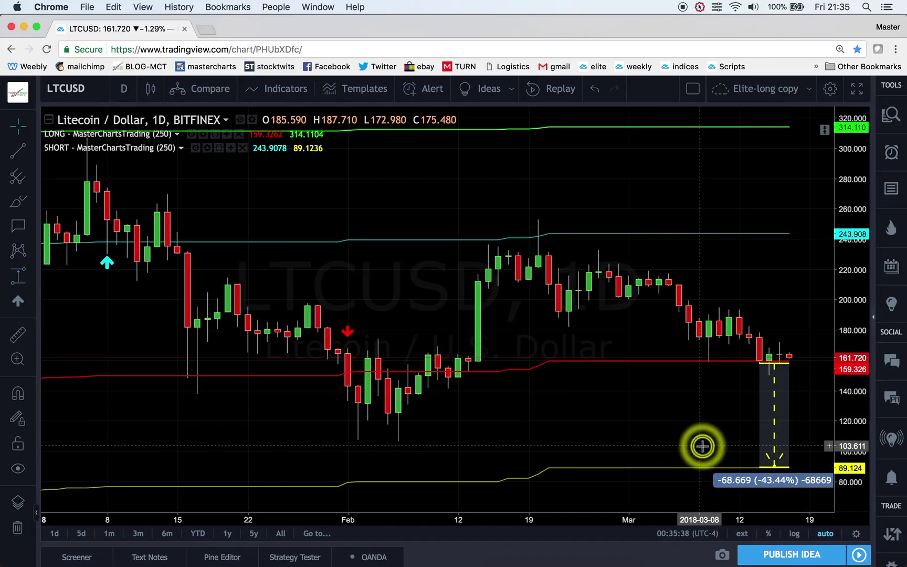
Load the Bitfinex Ethereum / Dollar (ETHUSD) chart and pan right to the recent candles
{"action": "type", "text": "ETHEUS"}
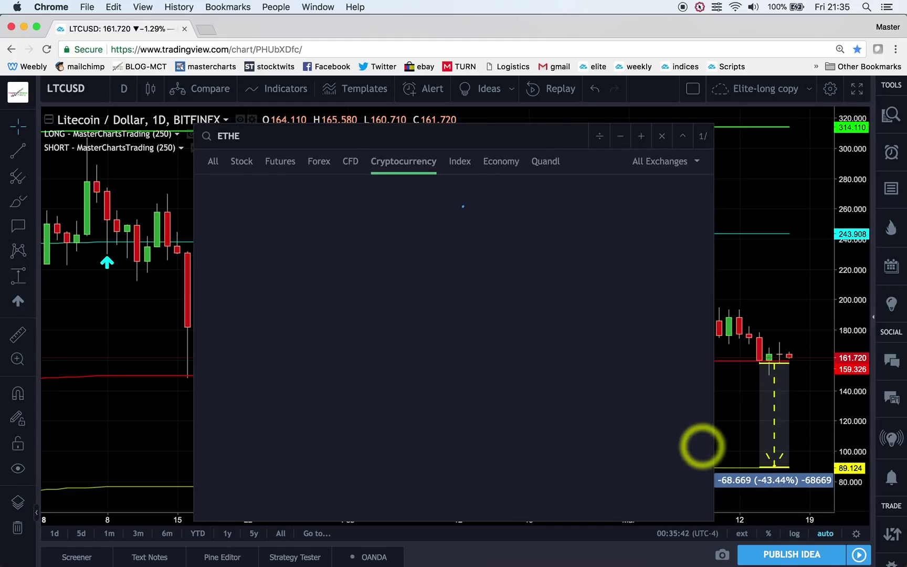
{"action": "key", "text": "BackSpace"}
{"action": "type", "text": "USD"}
{"action": "key", "text": "Return"}
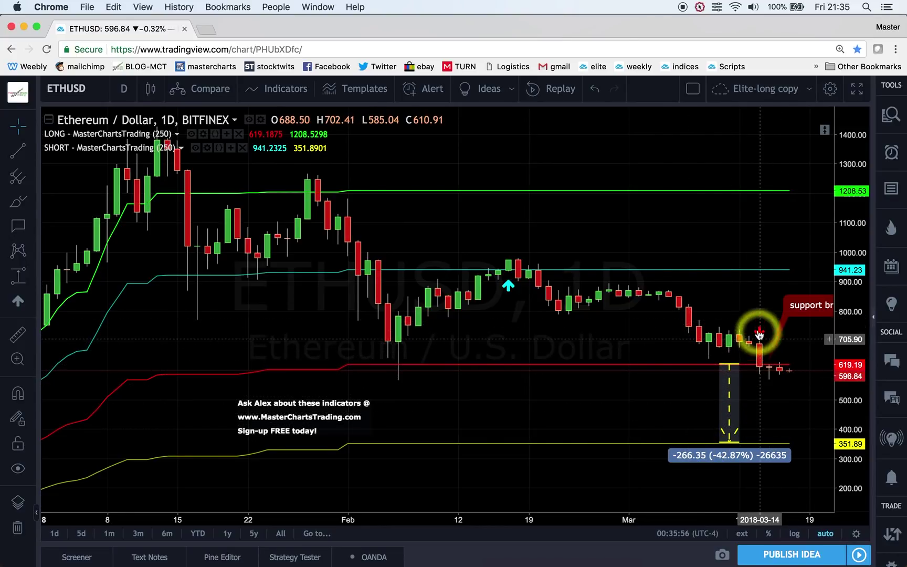
{"action": "scroll", "coordinate": [760, 378], "scroll_direction": "right", "scroll_amount": 3}
{"action": "scroll", "coordinate": [761, 378], "scroll_direction": "right", "scroll_amount": 2}
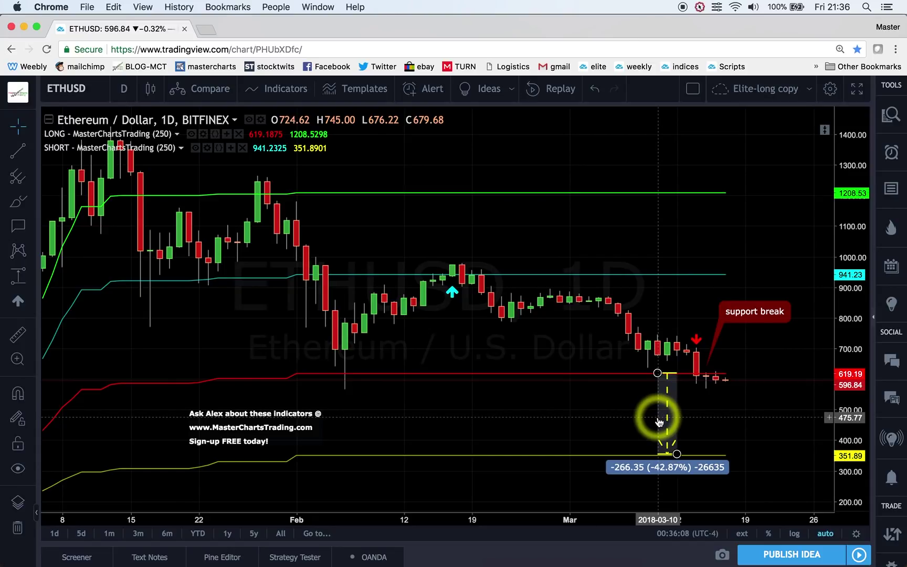
{"action": "type", "text": "XR"}
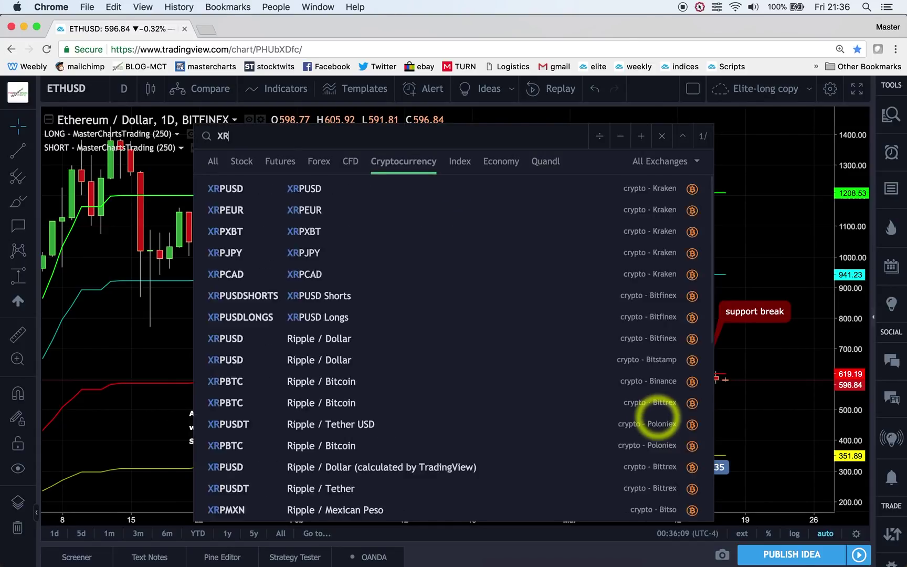
{"action": "type", "text": "PUSD"}
Load the Bitstamp XRPUSD Ripple / Dollar daily chart with its Bearish Break and −51.83% measurement
{"action": "key", "text": "Return"}
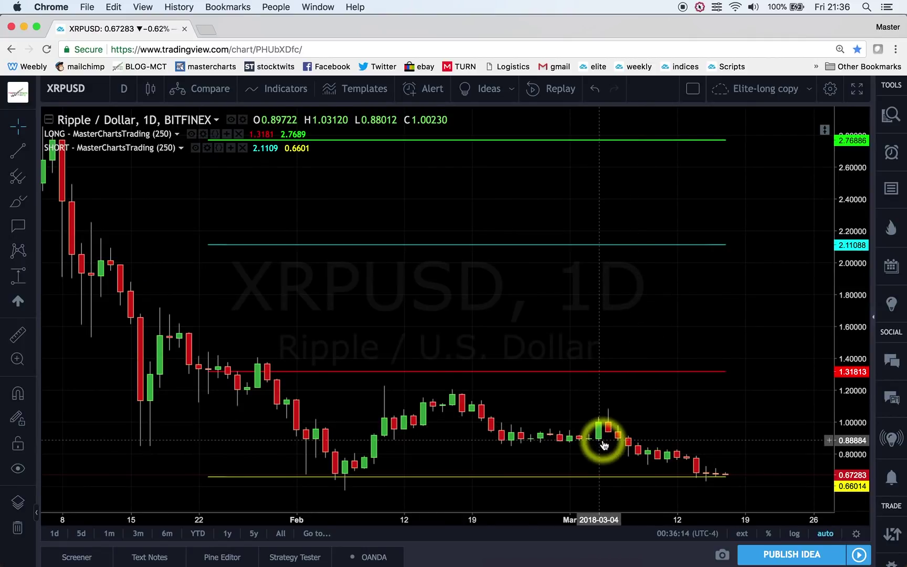
{"action": "type", "text": "XRP"}
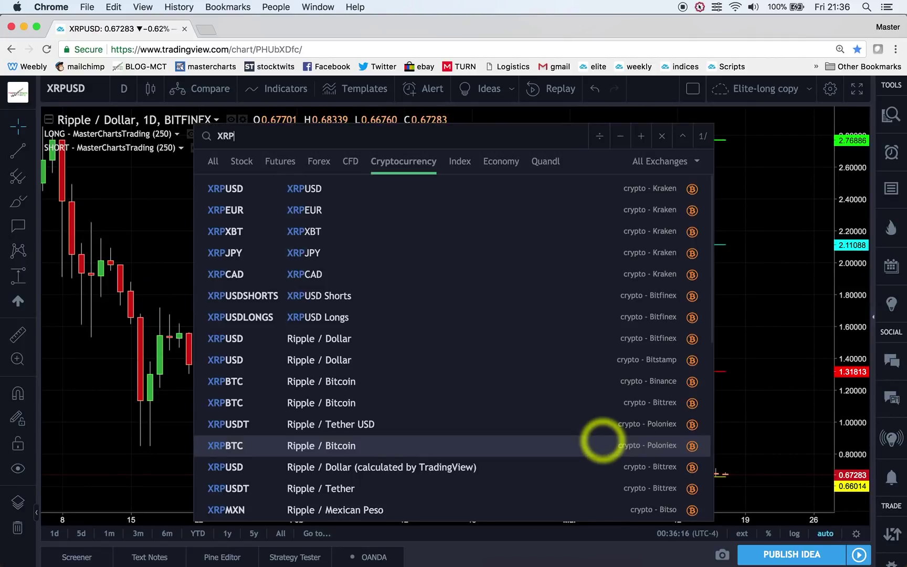
{"action": "type", "text": "USD"}
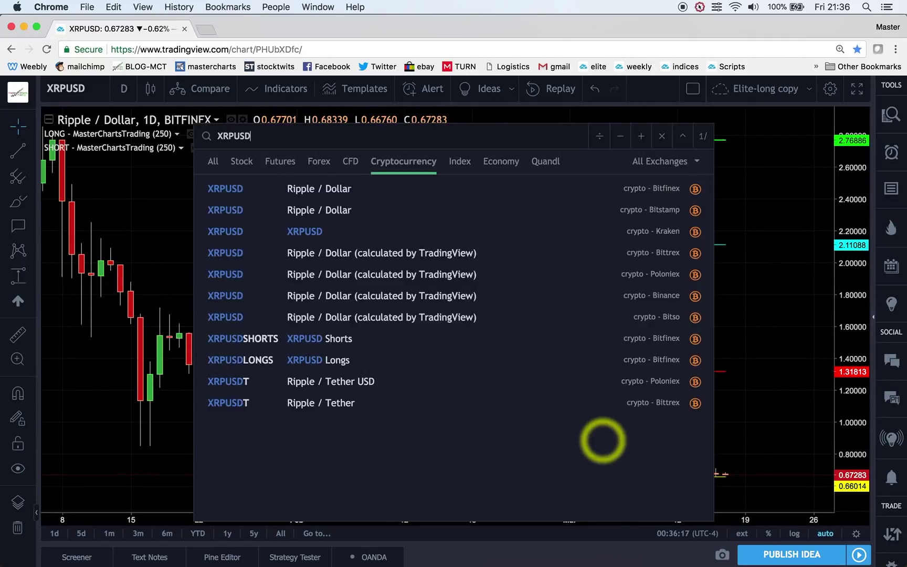
{"action": "left_click", "coordinate": [408, 221]}
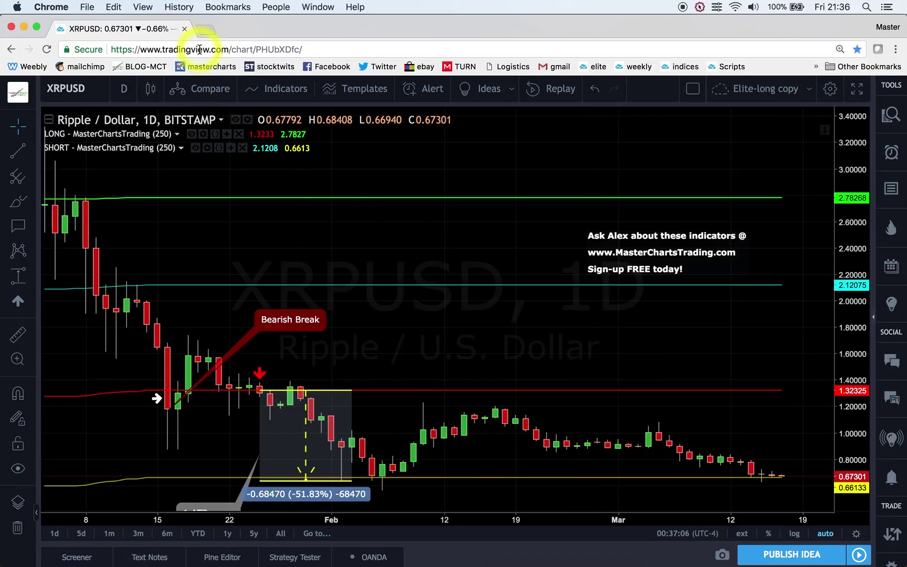
In a new tab, reach the Alerts & Indicators free 30-day trial page via the BLOG-MCT bookmark
{"action": "left_click", "coordinate": [209, 30]}
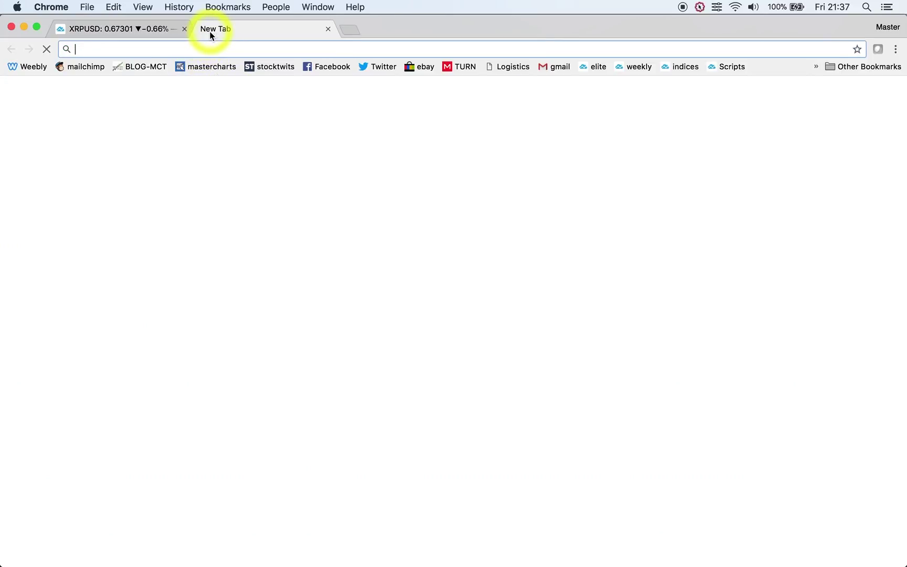
{"action": "left_click", "coordinate": [139, 72]}
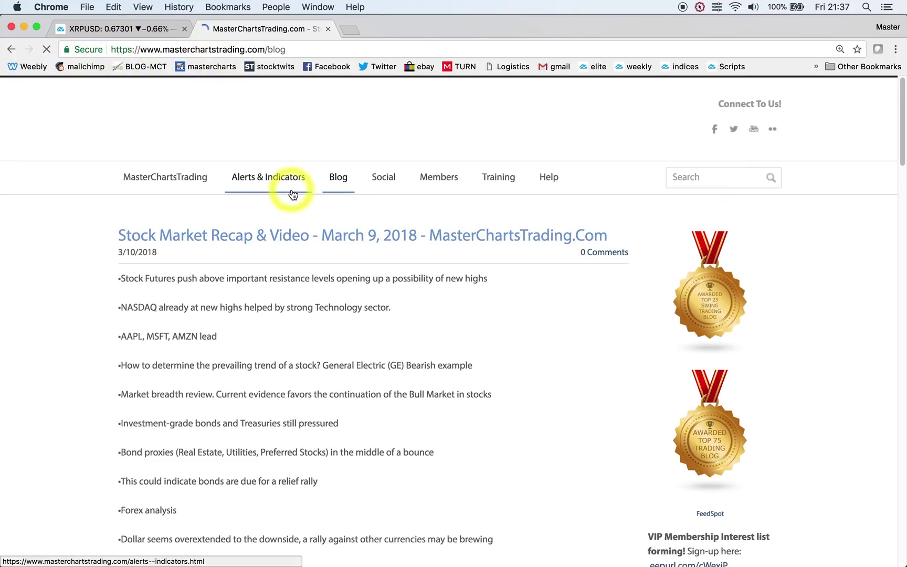
{"action": "left_click", "coordinate": [286, 184]}
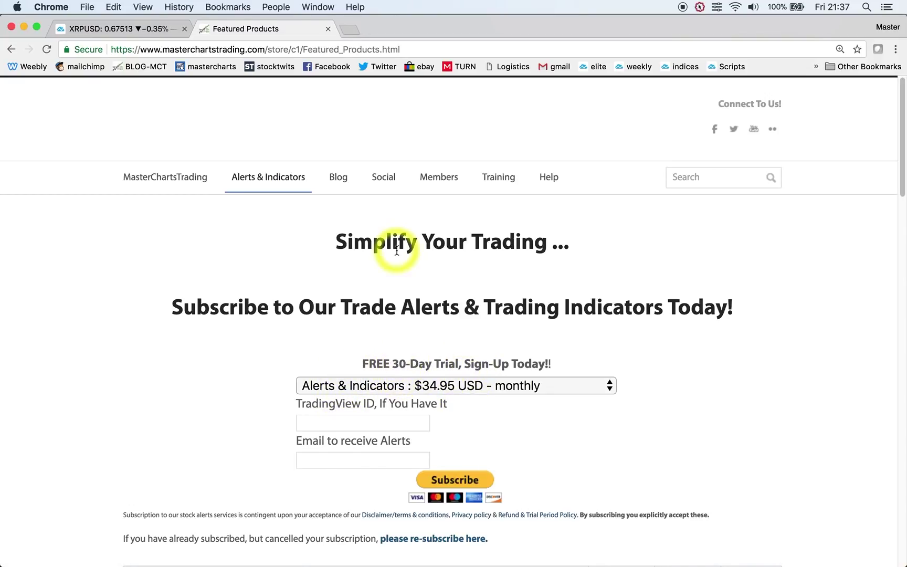
{"action": "left_click", "coordinate": [117, 29]}
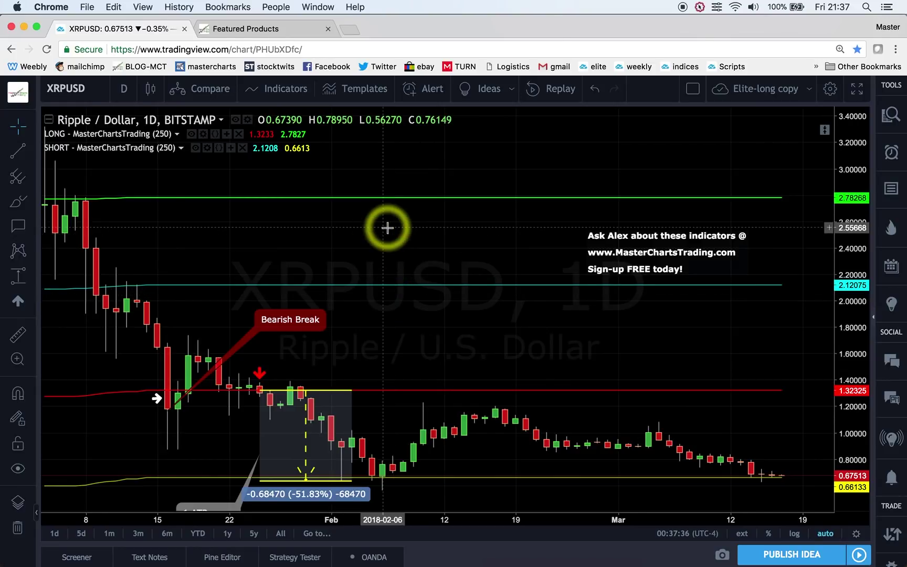
{"action": "left_click", "coordinate": [277, 28]}
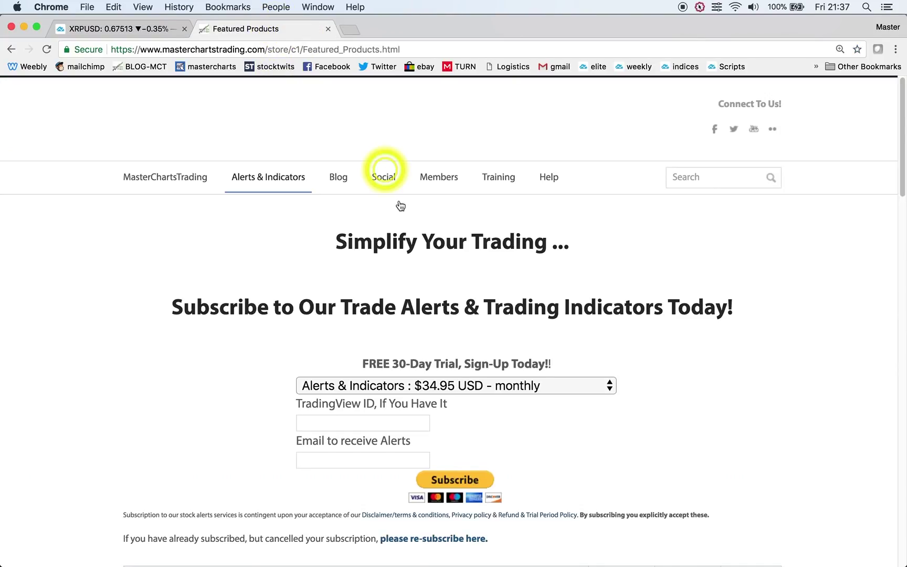